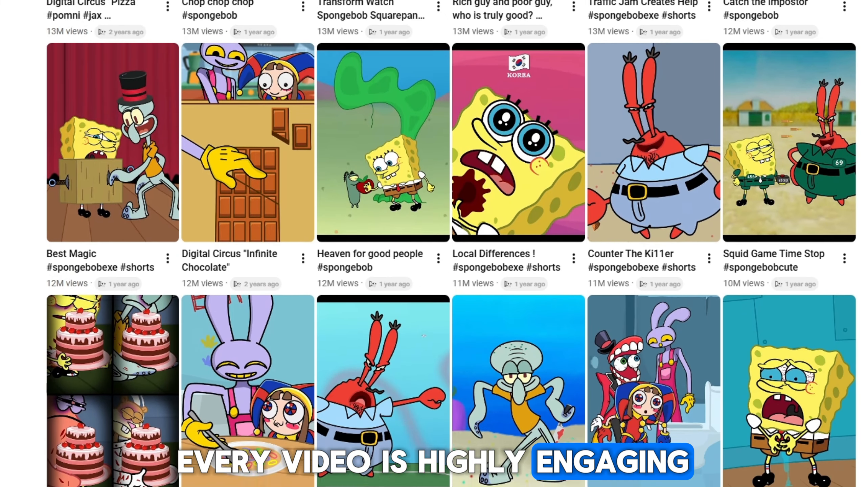
Look through the channel's most-viewed cartoon Shorts, checking their thumbnails, titles and view counts
{"action": "scroll", "coordinate": [433, 244], "scroll_direction": "down", "scroll_amount": 4}
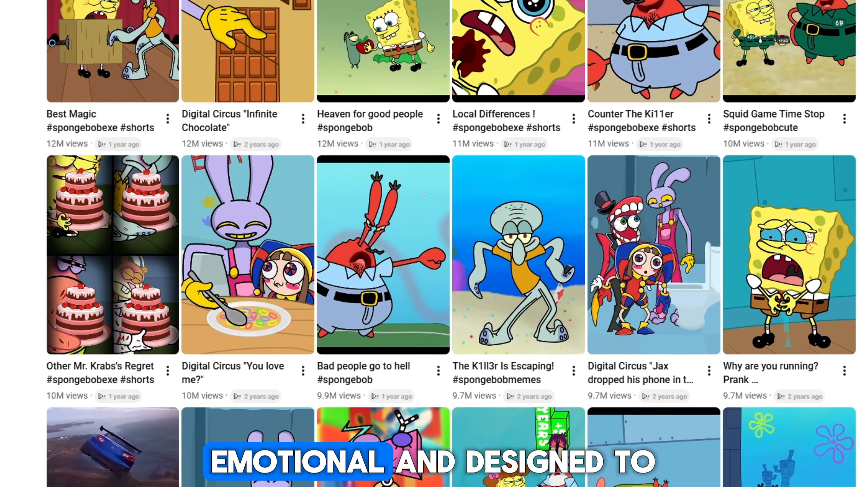
{"action": "scroll", "coordinate": [433, 243], "scroll_direction": "down", "scroll_amount": 4}
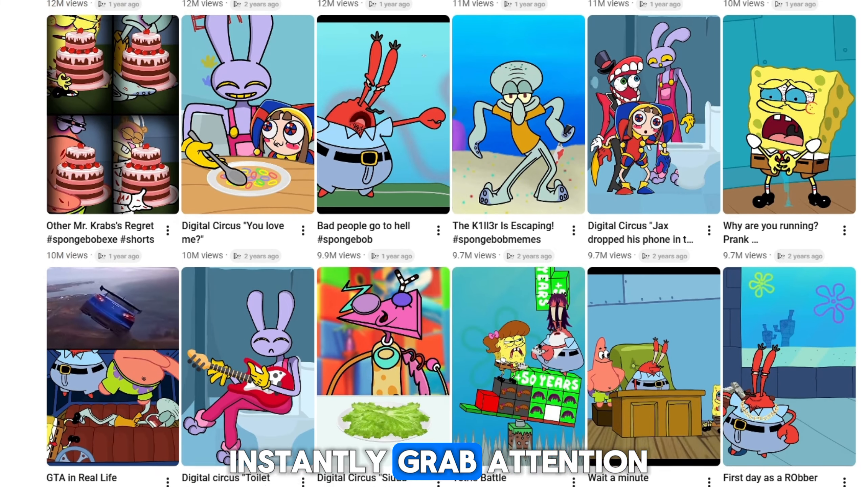
{"action": "scroll", "coordinate": [433, 244], "scroll_direction": "down", "scroll_amount": 4}
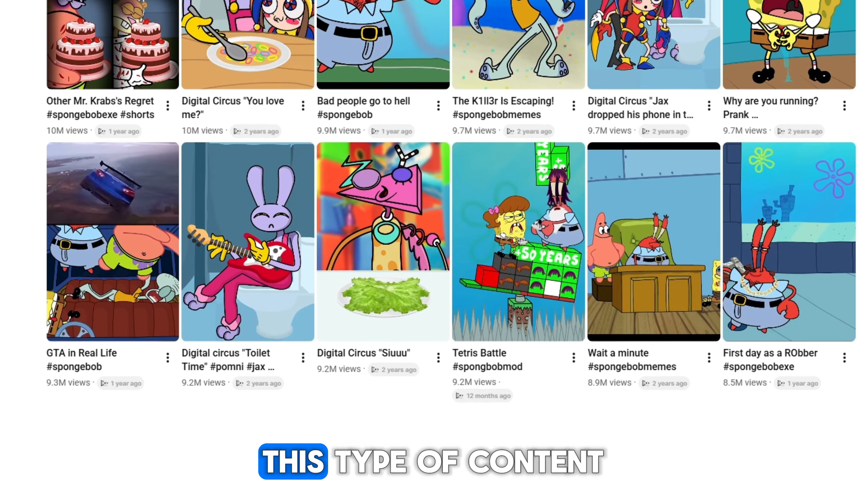
{"action": "scroll", "coordinate": [433, 244], "scroll_direction": "down", "scroll_amount": 4}
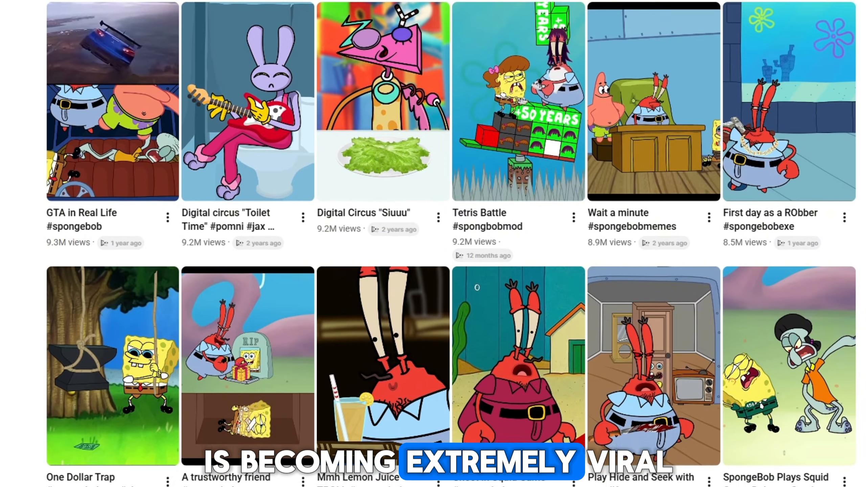
{"action": "scroll", "coordinate": [433, 244], "scroll_direction": "down", "scroll_amount": 4}
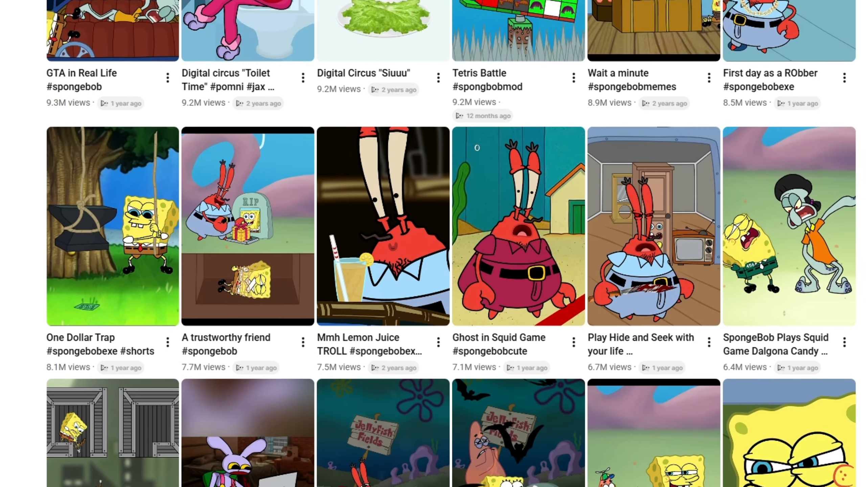
{"action": "scroll", "coordinate": [433, 243], "scroll_direction": "down", "scroll_amount": 4}
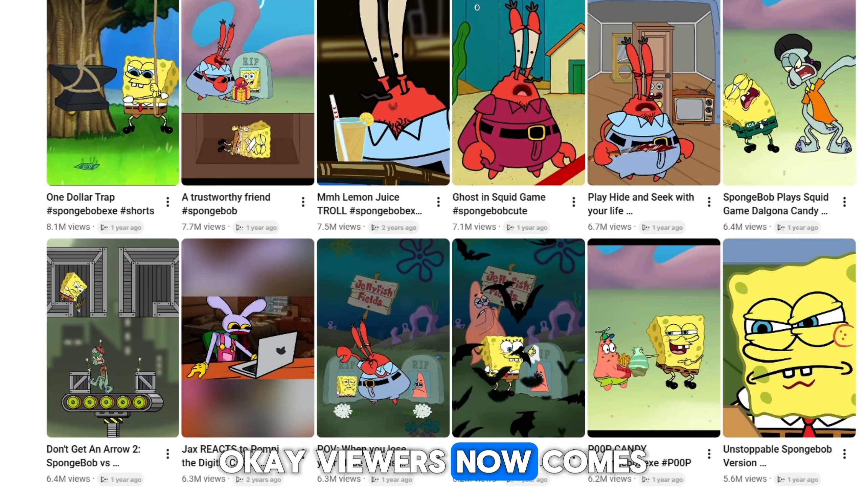
{"action": "scroll", "coordinate": [433, 244], "scroll_direction": "down", "scroll_amount": 4}
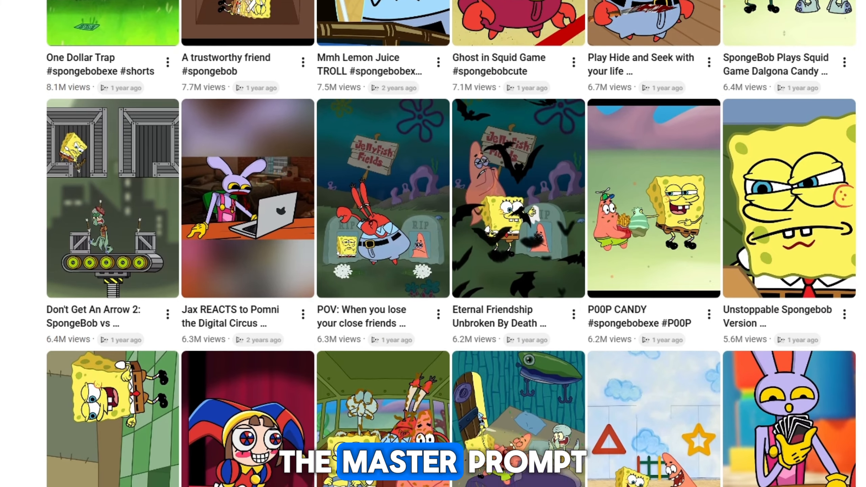
{"action": "scroll", "coordinate": [433, 243], "scroll_direction": "down", "scroll_amount": 3}
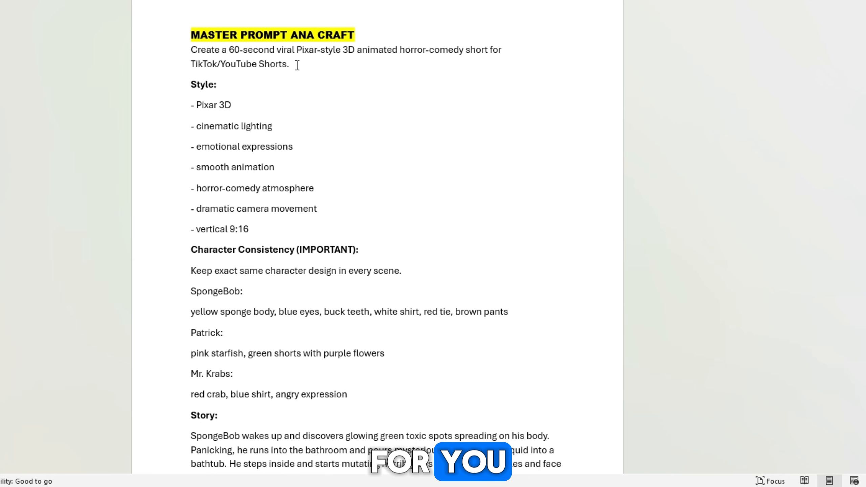
Switch to the Word document and review the master prompt's opening, Style and Character Consistency sections
{"action": "left_click_drag", "start_coordinate": [297, 65], "coordinate": [184, 85]}
{"action": "left_click", "coordinate": [232, 104]}
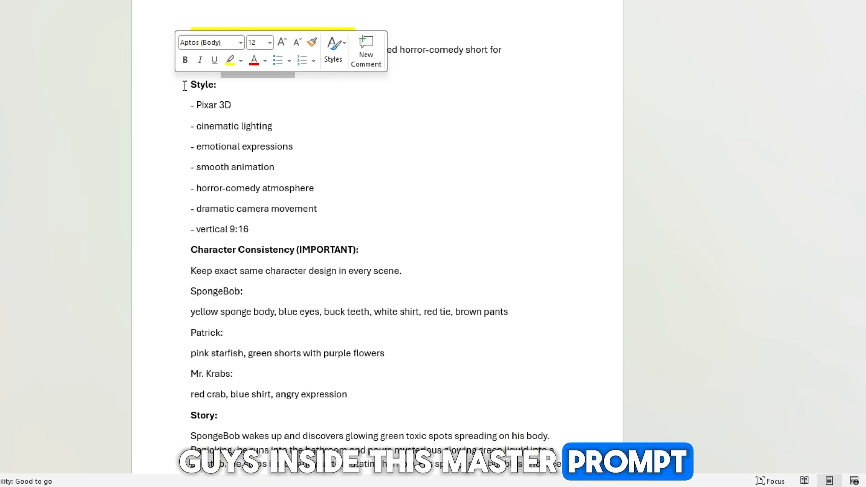
{"action": "triple_click", "coordinate": [186, 85]}
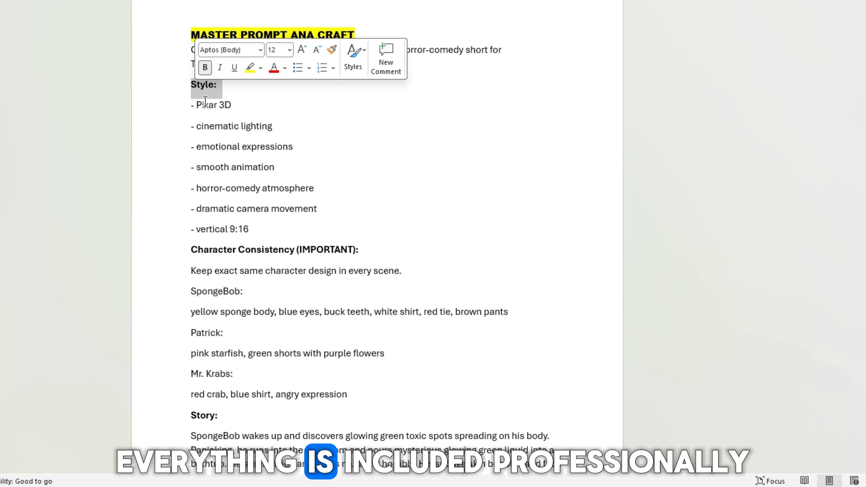
{"action": "triple_click", "coordinate": [290, 251]}
{"action": "scroll", "coordinate": [290, 253], "scroll_direction": "down", "scroll_amount": 3}
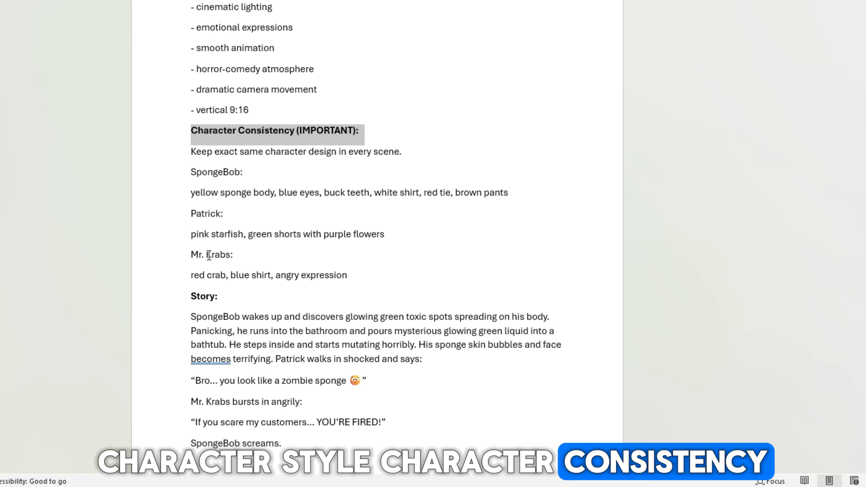
Make the Mr. Krabs, Patrick and SpongeBob labels under Character Consistency bold
{"action": "triple_click", "coordinate": [209, 254]}
{"action": "left_click", "coordinate": [176, 234]}
{"action": "left_click", "coordinate": [239, 255]}
{"action": "left_click", "coordinate": [170, 215]}
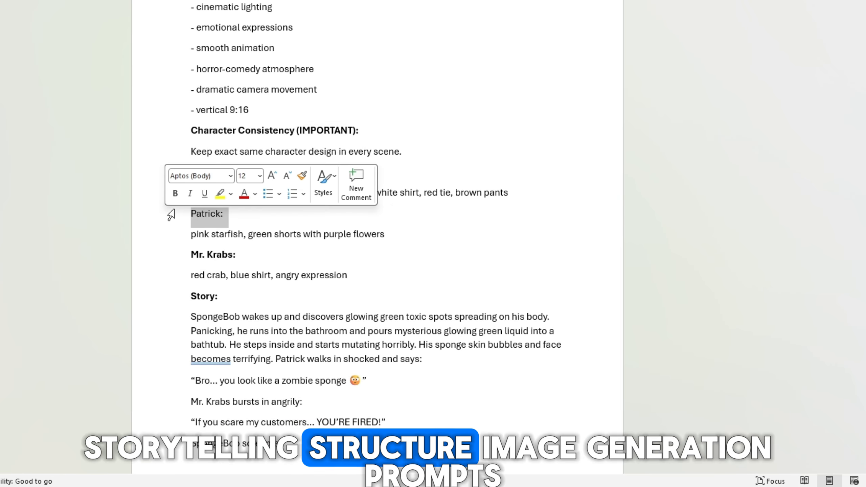
{"action": "left_click", "coordinate": [175, 193]}
{"action": "left_click", "coordinate": [218, 172]}
{"action": "left_click", "coordinate": [178, 172]}
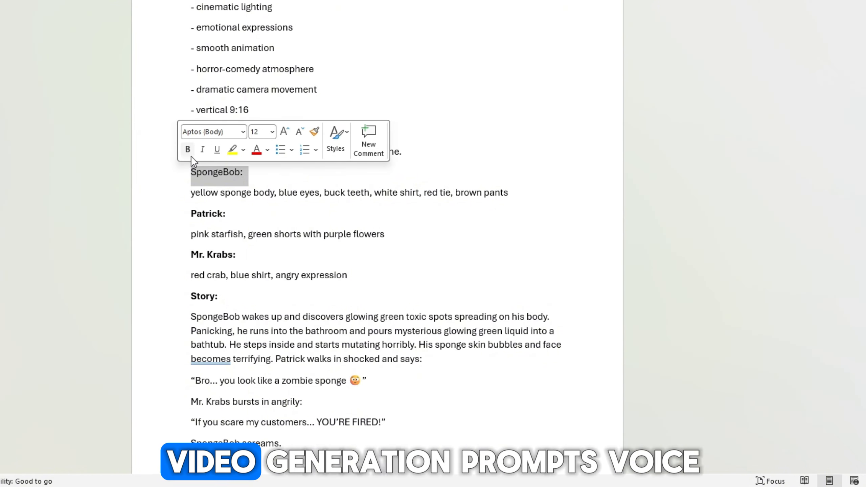
{"action": "left_click", "coordinate": [189, 154]}
{"action": "left_click", "coordinate": [272, 218]}
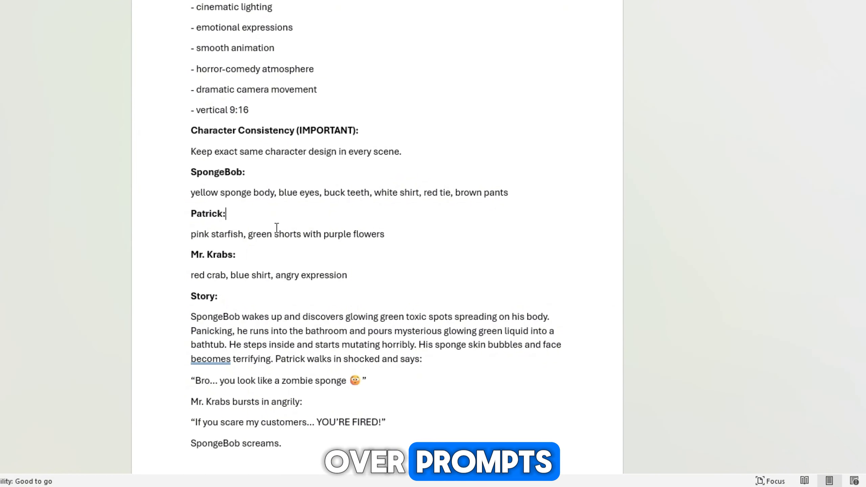
Highlight the image prompt, video prompt and voiceover lines under the Generate heading in turquoise
{"action": "scroll", "coordinate": [276, 227], "scroll_direction": "down", "scroll_amount": 4}
{"action": "triple_click", "coordinate": [189, 147]}
{"action": "scroll", "coordinate": [421, 271], "scroll_direction": "down", "scroll_amount": 2}
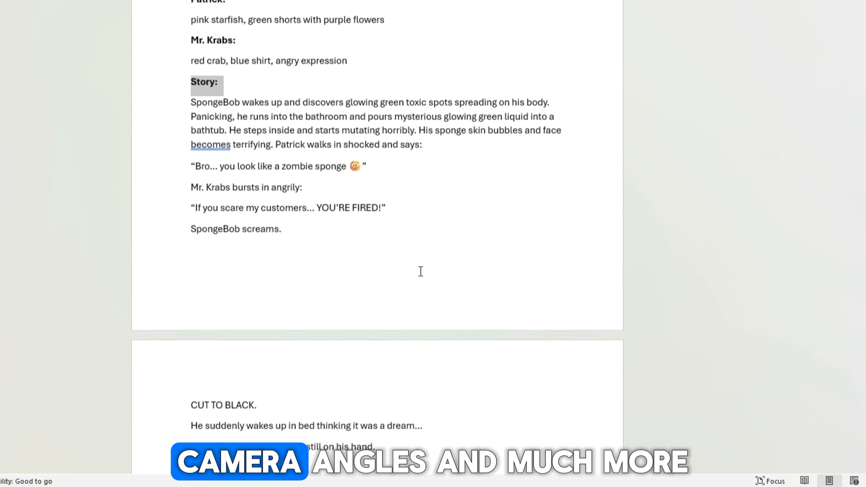
{"action": "scroll", "coordinate": [420, 272], "scroll_direction": "down", "scroll_amount": 6}
{"action": "triple_click", "coordinate": [245, 204]}
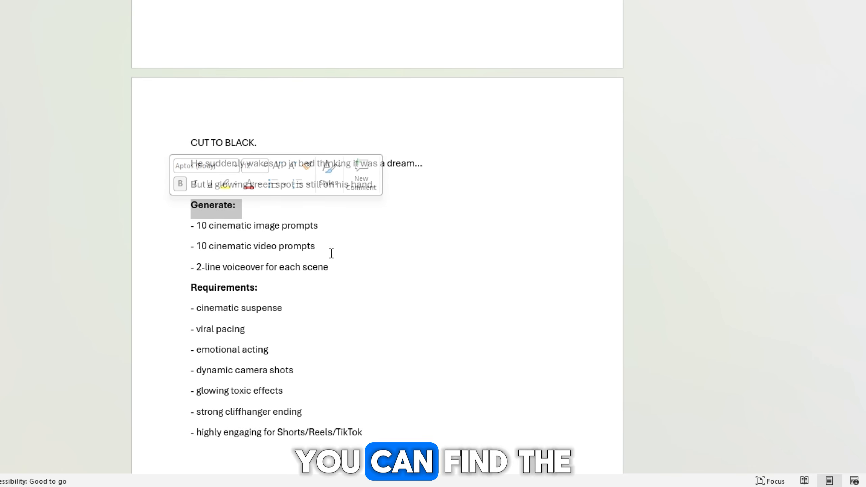
{"action": "left_click_drag", "start_coordinate": [332, 268], "coordinate": [185, 231]}
{"action": "left_click", "coordinate": [251, 209]}
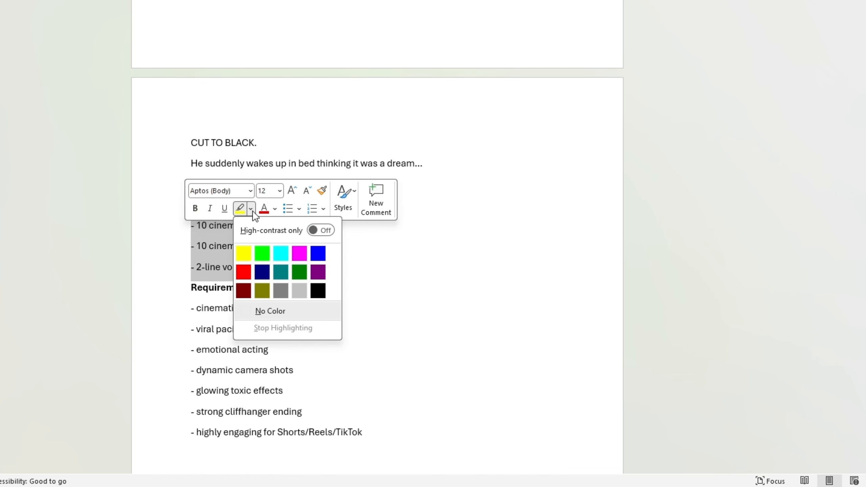
{"action": "left_click", "coordinate": [281, 258]}
{"action": "left_click", "coordinate": [376, 279]}
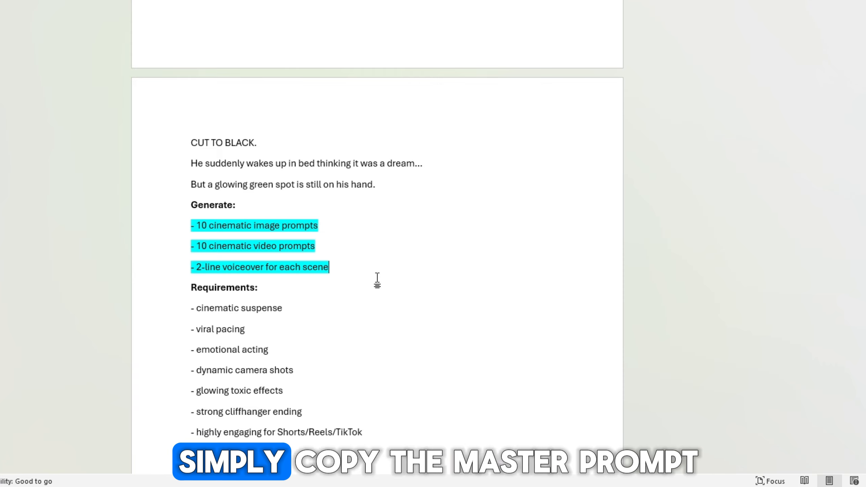
Copy the entire master prompt from the document and submit it in a new ChatGPT chat
{"action": "key", "text": "ctrl+a"}
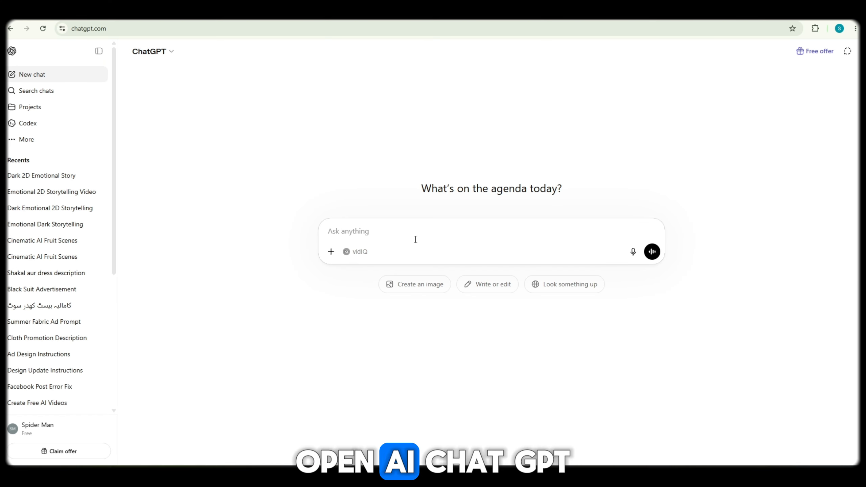
{"action": "key", "text": "ctrl+v"}
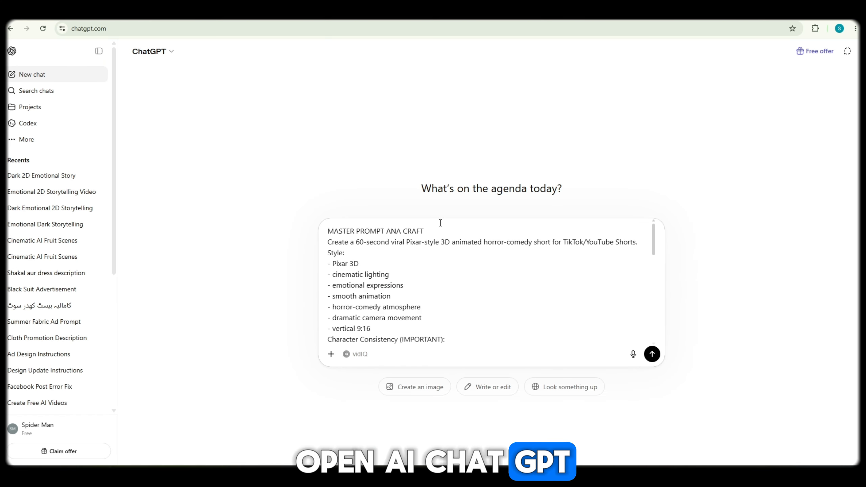
{"action": "left_click", "coordinate": [659, 355]}
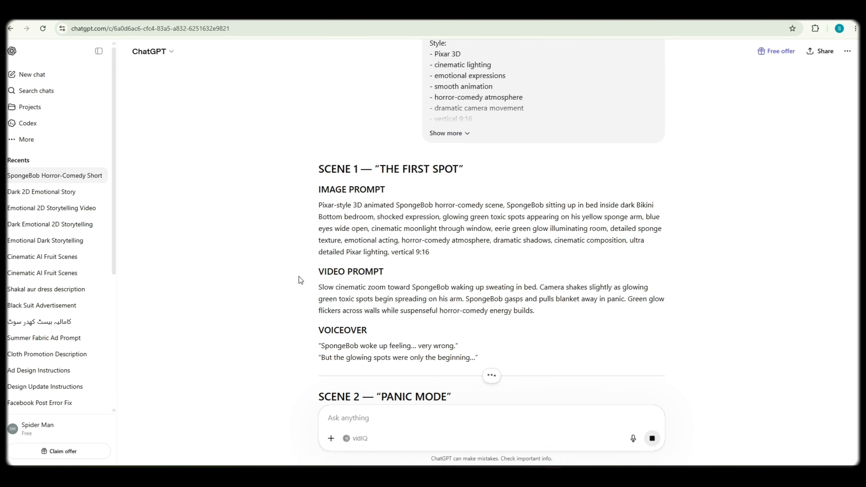
Review the image prompts, video prompts and voiceovers generated for scenes 1 to 3
{"action": "scroll", "coordinate": [315, 261], "scroll_direction": "down", "scroll_amount": 4}
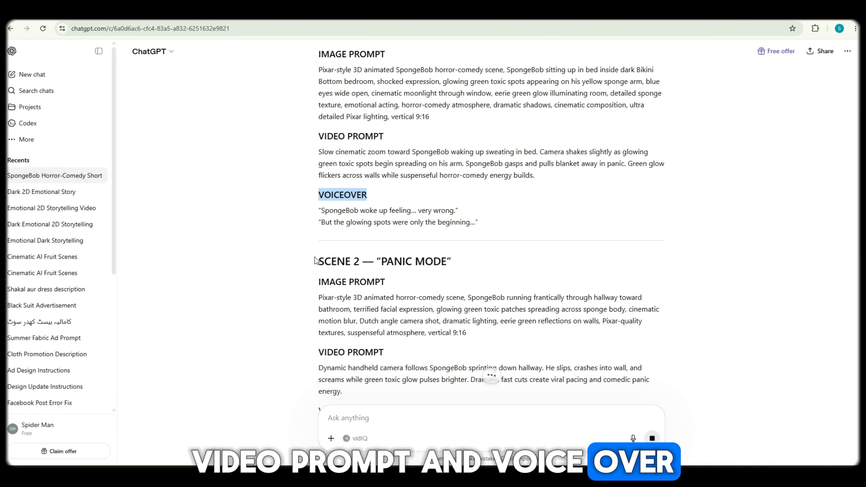
{"action": "left_click_drag", "start_coordinate": [315, 260], "coordinate": [462, 265]}
{"action": "left_click_drag", "start_coordinate": [315, 281], "coordinate": [407, 282]}
{"action": "left_click_drag", "start_coordinate": [308, 352], "coordinate": [418, 353]}
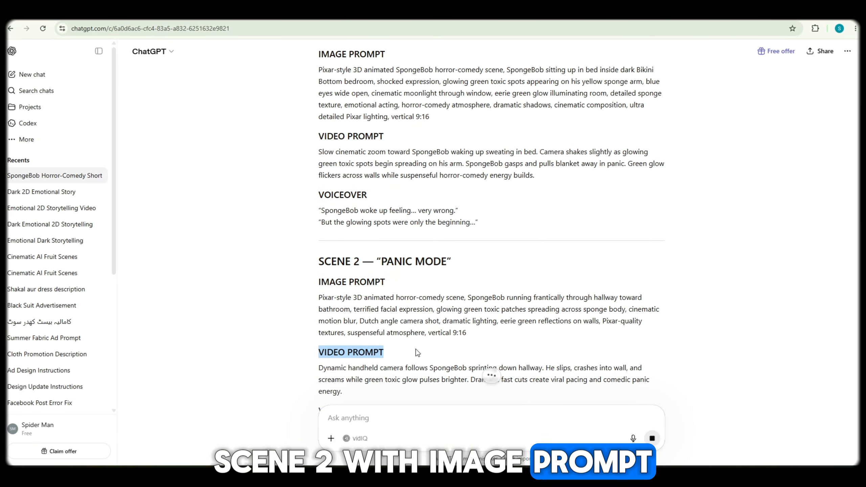
{"action": "scroll", "coordinate": [418, 353], "scroll_direction": "down", "scroll_amount": 5}
{"action": "left_click_drag", "start_coordinate": [314, 230], "coordinate": [381, 231]}
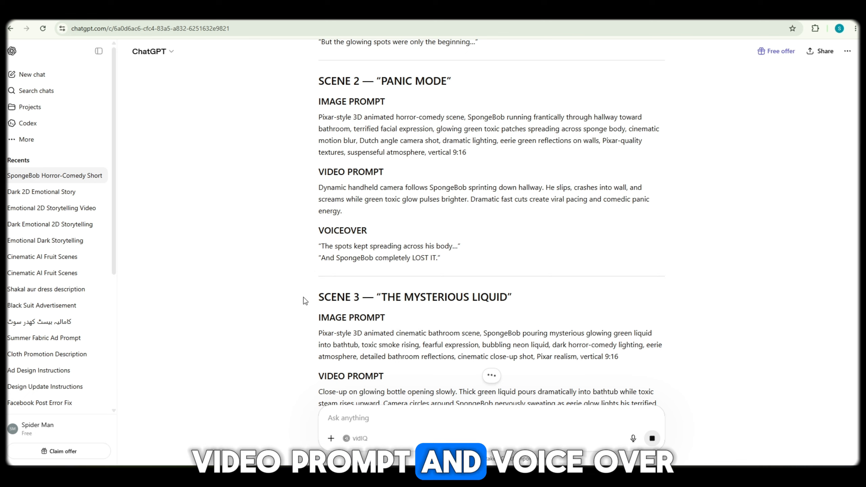
{"action": "left_click_drag", "start_coordinate": [304, 300], "coordinate": [513, 298]}
{"action": "left_click_drag", "start_coordinate": [313, 318], "coordinate": [387, 318]}
{"action": "scroll", "coordinate": [385, 297], "scroll_direction": "down", "scroll_amount": 3}
{"action": "left_click", "coordinate": [385, 297]}
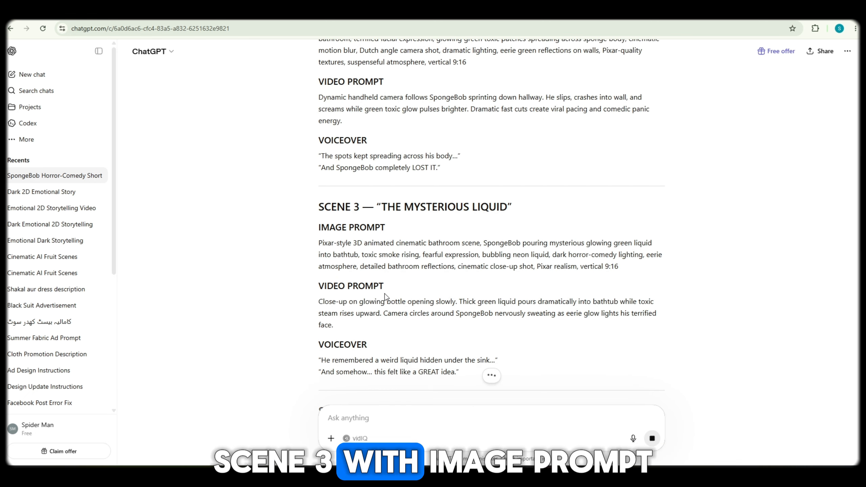
{"action": "left_click_drag", "start_coordinate": [316, 286], "coordinate": [384, 286]}
{"action": "left_click_drag", "start_coordinate": [318, 359], "coordinate": [388, 356]}
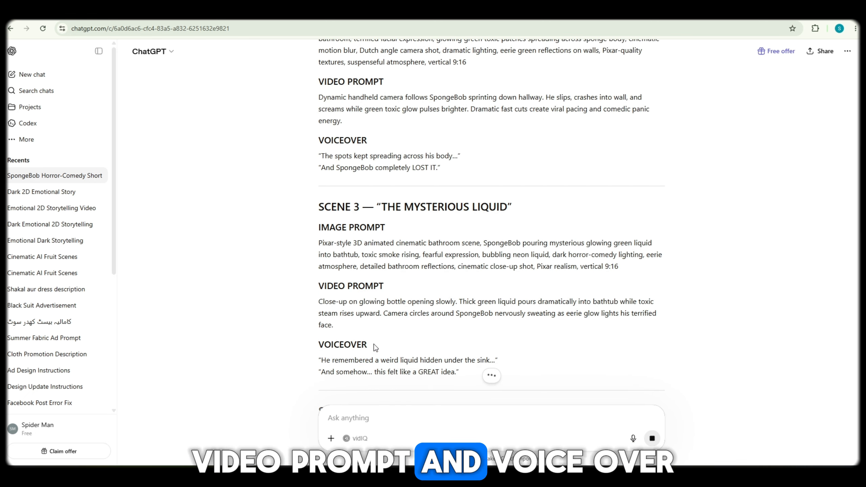
Examine the generated image prompt, video prompt and voiceover for scenes 4 and 5
{"action": "scroll", "coordinate": [369, 347], "scroll_direction": "down", "scroll_amount": 9}
{"action": "left_click_drag", "start_coordinate": [318, 95], "coordinate": [436, 97]}
{"action": "left_click_drag", "start_coordinate": [314, 116], "coordinate": [387, 117]}
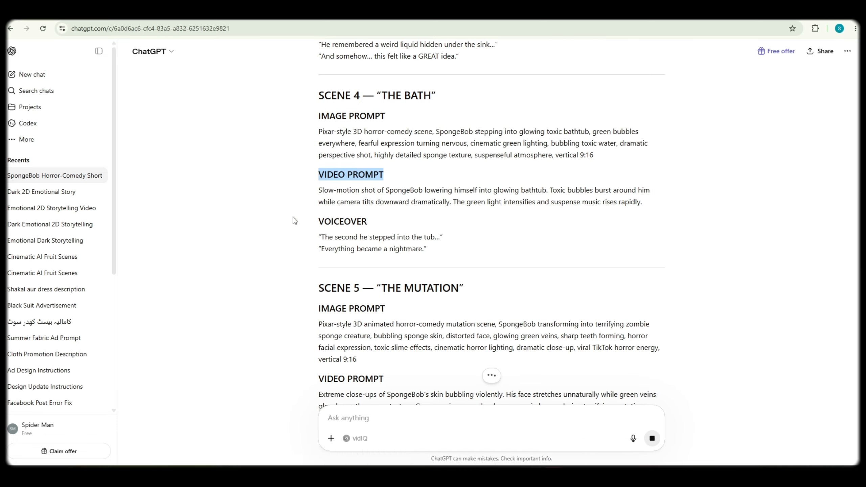
{"action": "left_click_drag", "start_coordinate": [294, 221], "coordinate": [402, 220]}
{"action": "scroll", "coordinate": [411, 228], "scroll_direction": "down", "scroll_amount": 4}
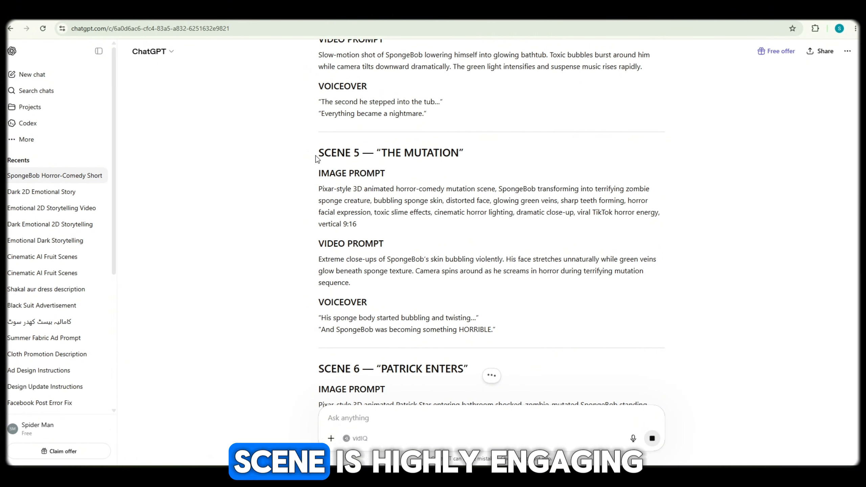
{"action": "left_click_drag", "start_coordinate": [315, 153], "coordinate": [542, 157]}
{"action": "left_click_drag", "start_coordinate": [316, 174], "coordinate": [388, 174]}
{"action": "left_click_drag", "start_coordinate": [316, 244], "coordinate": [387, 244]}
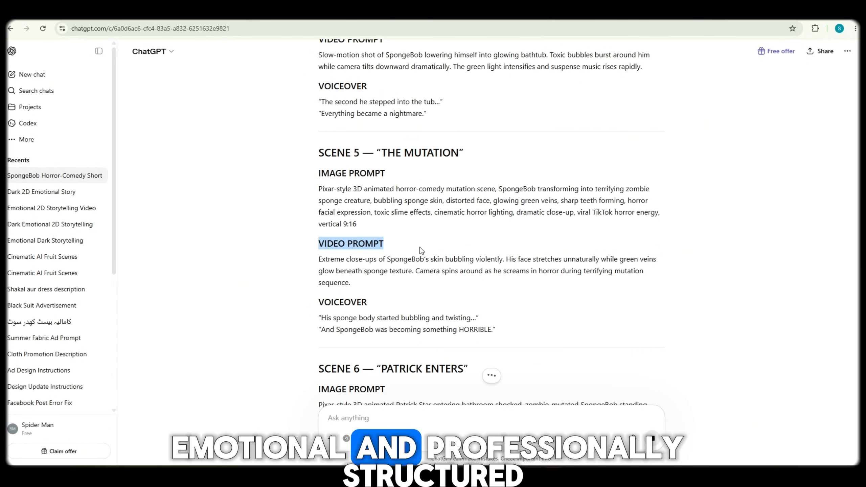
{"action": "left_click_drag", "start_coordinate": [310, 303], "coordinate": [420, 305]}
{"action": "scroll", "coordinate": [420, 301], "scroll_direction": "down", "scroll_amount": 4}
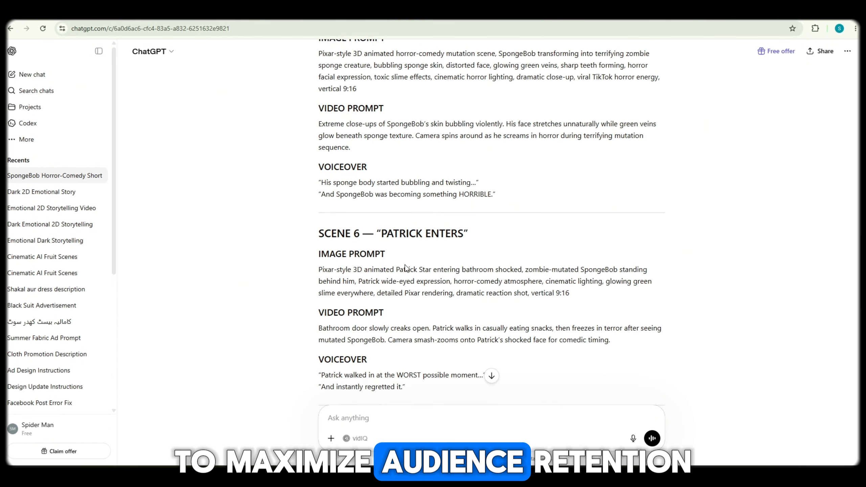
Read through the generated prompts and voiceovers for scenes 6 to 10, up to the end of the response
{"action": "left_click_drag", "start_coordinate": [315, 234], "coordinate": [468, 234]}
{"action": "left_click_drag", "start_coordinate": [316, 254], "coordinate": [459, 256]}
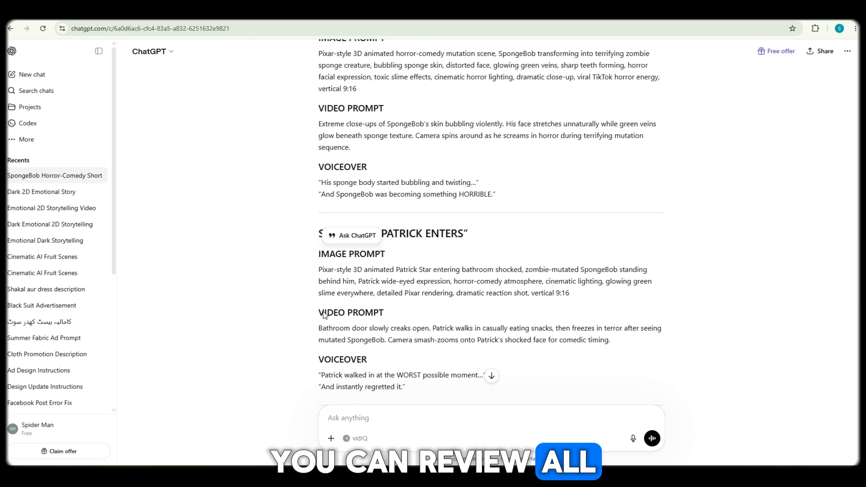
{"action": "left_click_drag", "start_coordinate": [317, 312], "coordinate": [385, 314]}
{"action": "scroll", "coordinate": [456, 354], "scroll_direction": "down", "scroll_amount": 5}
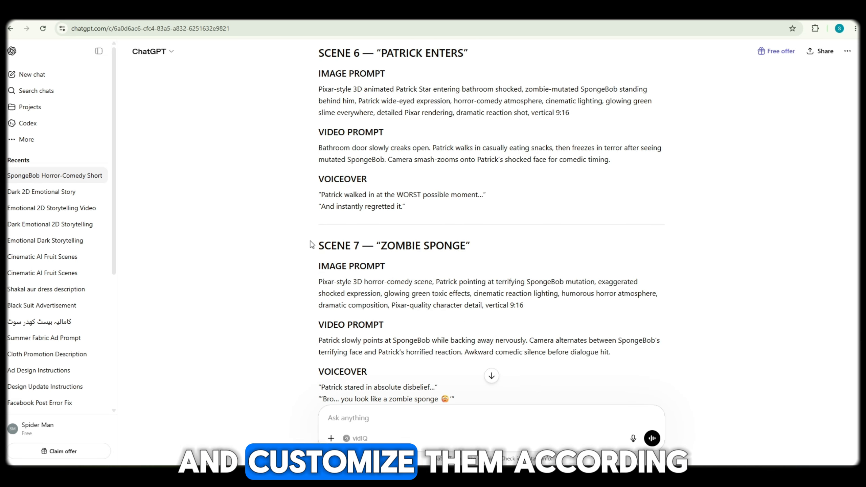
{"action": "left_click_drag", "start_coordinate": [310, 244], "coordinate": [490, 248]}
{"action": "scroll", "coordinate": [541, 267], "scroll_direction": "down", "scroll_amount": 5}
{"action": "left_click_drag", "start_coordinate": [314, 258], "coordinate": [541, 255]}
{"action": "left_click", "coordinate": [501, 277]}
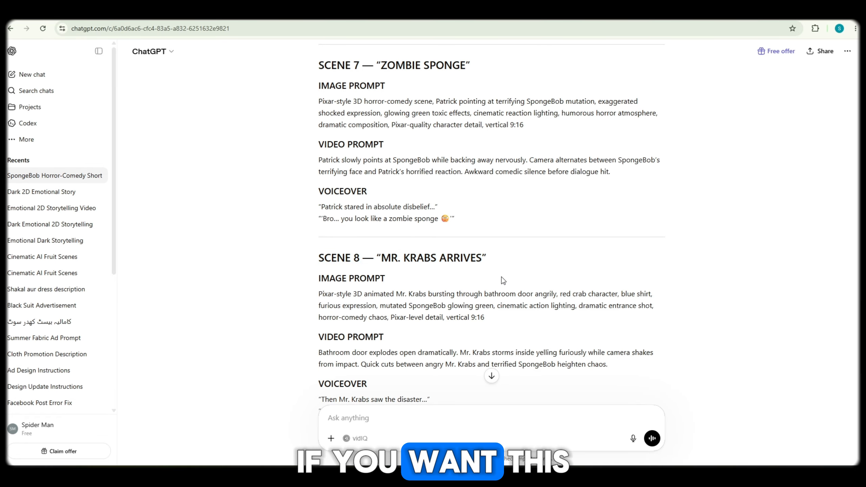
{"action": "scroll", "coordinate": [502, 281], "scroll_direction": "down", "scroll_amount": 6}
{"action": "scroll", "coordinate": [472, 235], "scroll_direction": "down", "scroll_amount": 3}
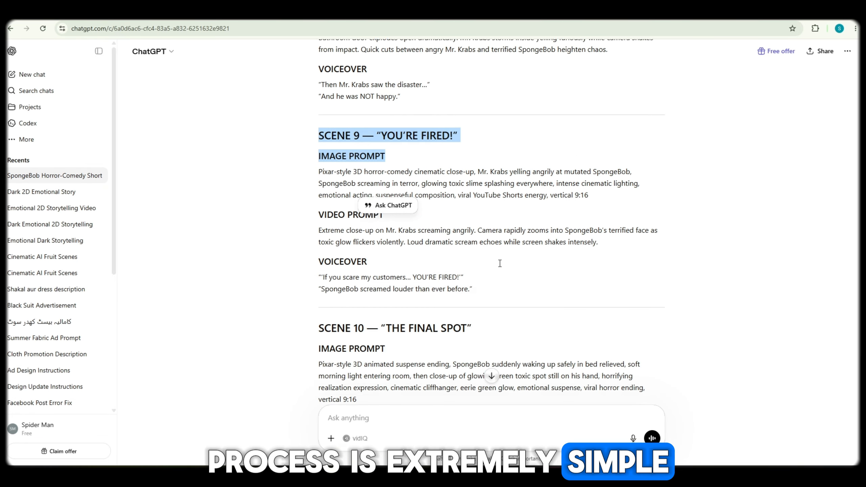
{"action": "scroll", "coordinate": [477, 235], "scroll_direction": "down", "scroll_amount": 3}
{"action": "left_click_drag", "start_coordinate": [314, 237], "coordinate": [502, 239]}
{"action": "scroll", "coordinate": [574, 252], "scroll_direction": "down", "scroll_amount": 2}
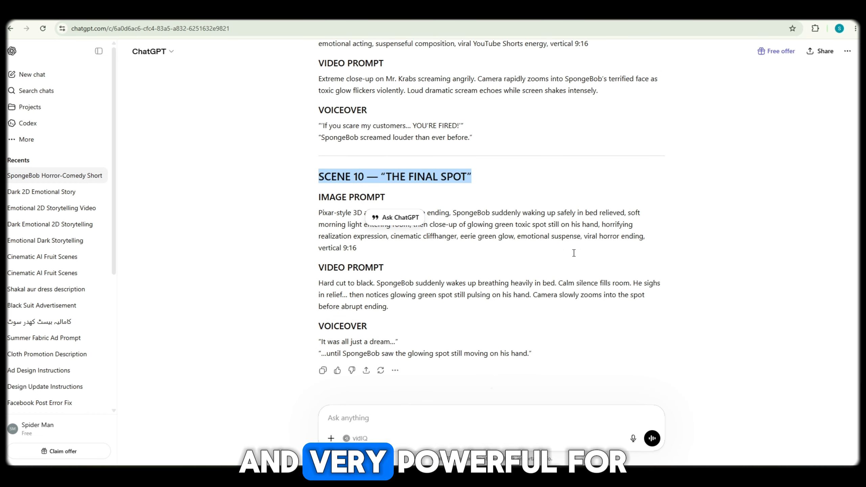
Copy the generated scene prompts and voiceovers from the ChatGPT response and paste them into a blank Word document
{"action": "left_click_drag", "start_coordinate": [543, 359], "coordinate": [424, 329]}
{"action": "scroll", "coordinate": [415, 325], "scroll_direction": "up", "scroll_amount": 18}
{"action": "scroll", "coordinate": [424, 328], "scroll_direction": "up", "scroll_amount": 10}
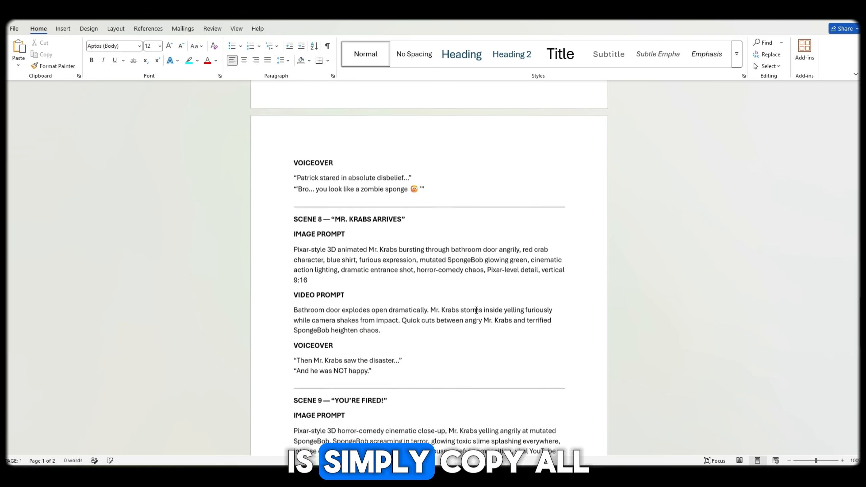
{"action": "scroll", "coordinate": [412, 163], "scroll_direction": "up", "scroll_amount": 15}
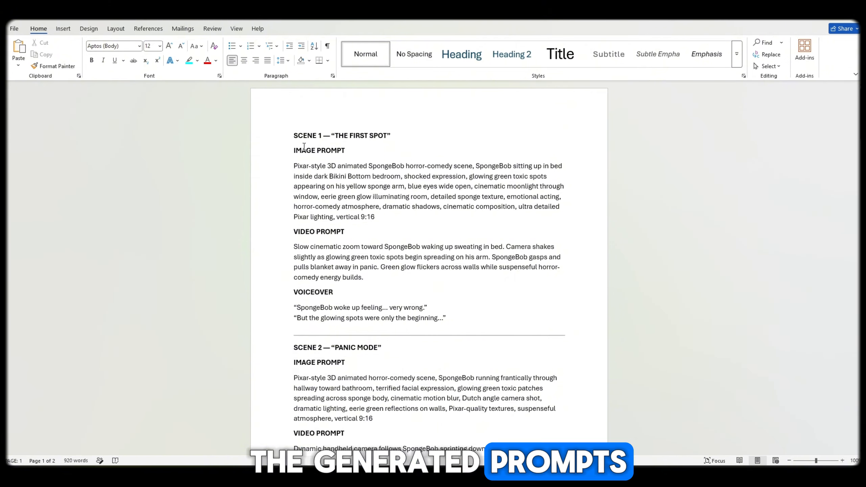
Copy the Scene 1 heading together with its image prompt in the document
{"action": "left_click_drag", "start_coordinate": [293, 135], "coordinate": [393, 219]}
{"action": "key", "text": "ctrl+c"}
{"action": "right_click", "coordinate": [351, 188]}
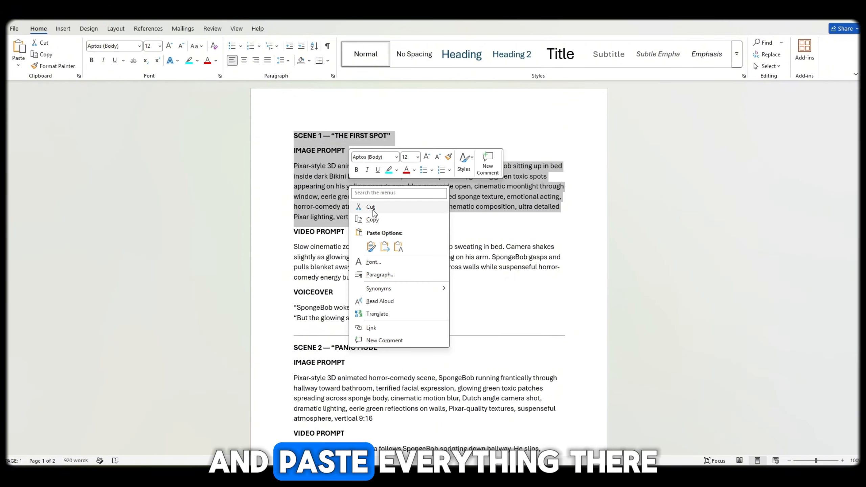
{"action": "left_click", "coordinate": [373, 220]}
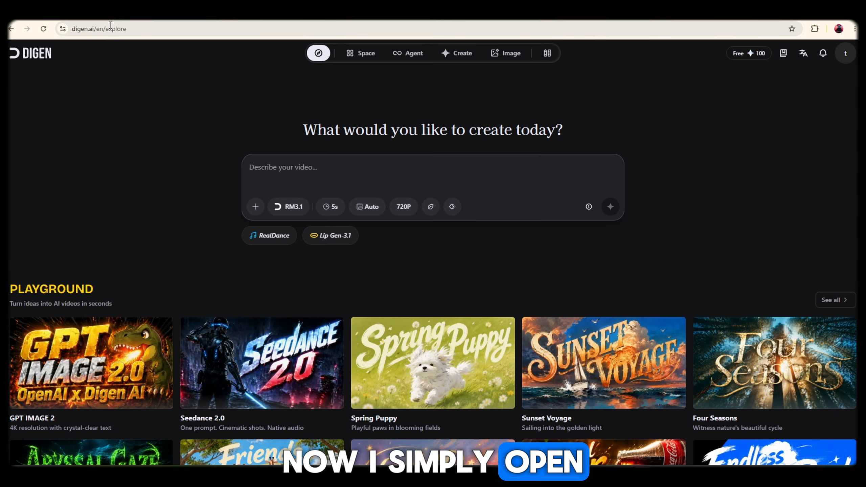
Switch to DIGEN, open its image generator and select the FLUX.2 [klein] model with the 9:16 aspect ratio
{"action": "left_click", "coordinate": [111, 26]}
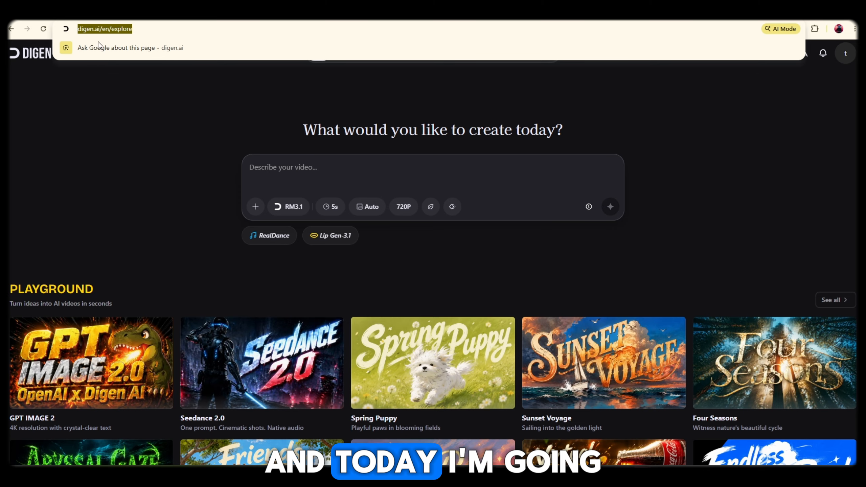
{"action": "left_click", "coordinate": [338, 192]}
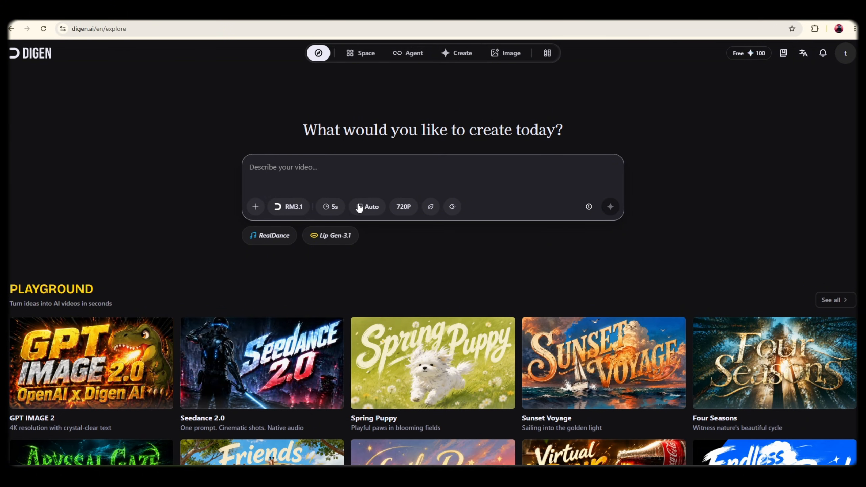
{"action": "left_click", "coordinate": [508, 55]}
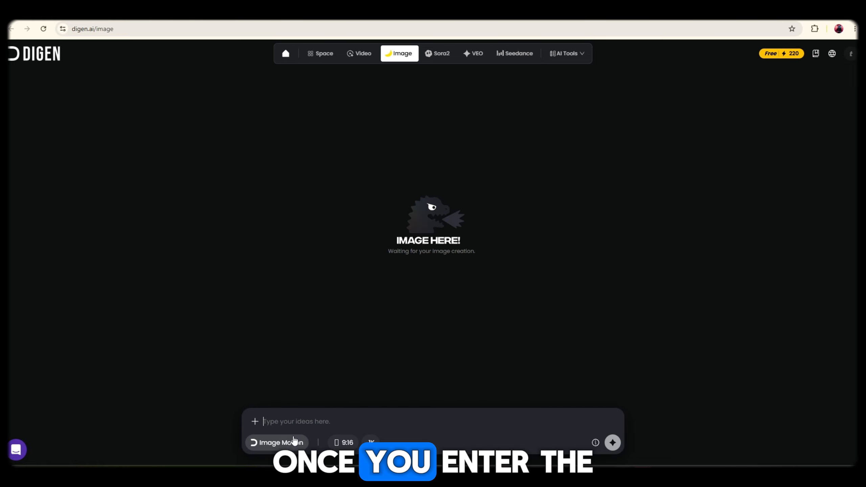
{"action": "left_click", "coordinate": [294, 441]}
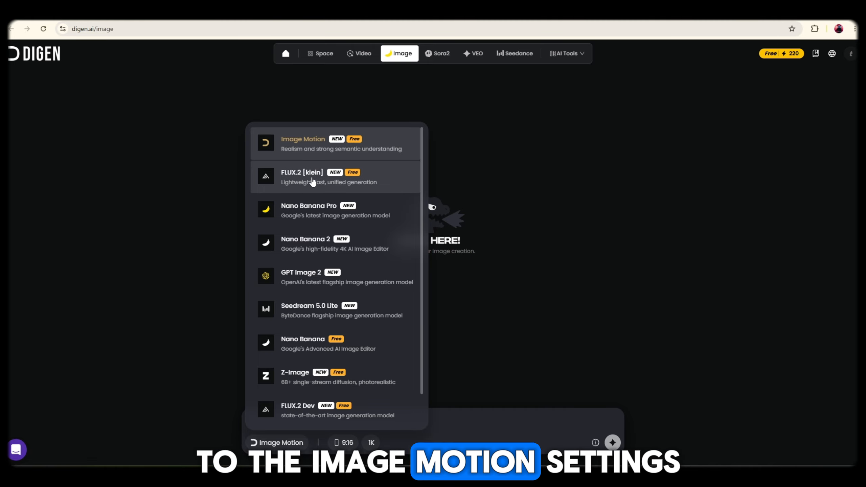
{"action": "left_click", "coordinate": [312, 181]}
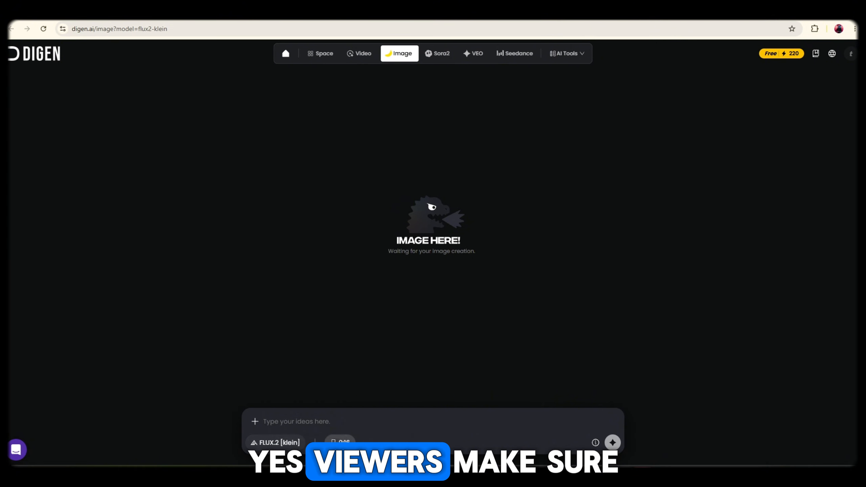
{"action": "left_click", "coordinate": [340, 442]}
{"action": "left_click", "coordinate": [487, 429]}
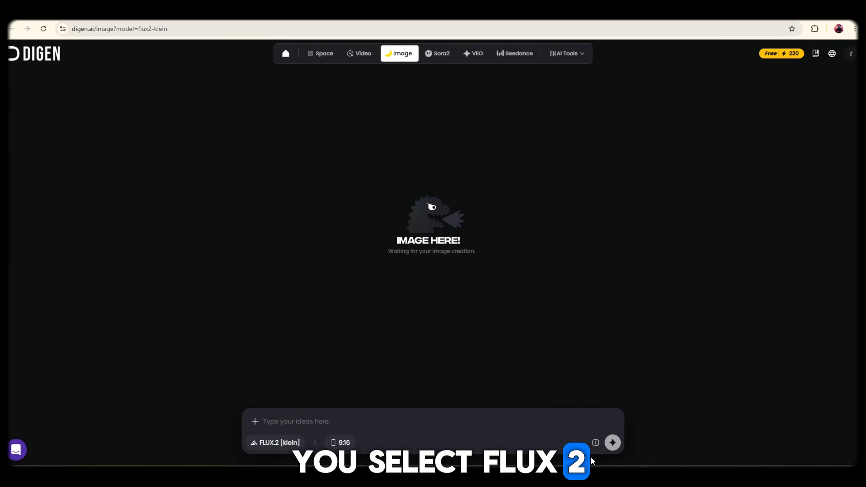
Copy the Scene 1 image prompt from the Word document and generate its images in DIGEN
{"action": "mouse_move", "coordinate": [564, 474]}
{"action": "left_click", "coordinate": [615, 433]}
{"action": "scroll", "coordinate": [685, 375], "scroll_direction": "up", "scroll_amount": 3}
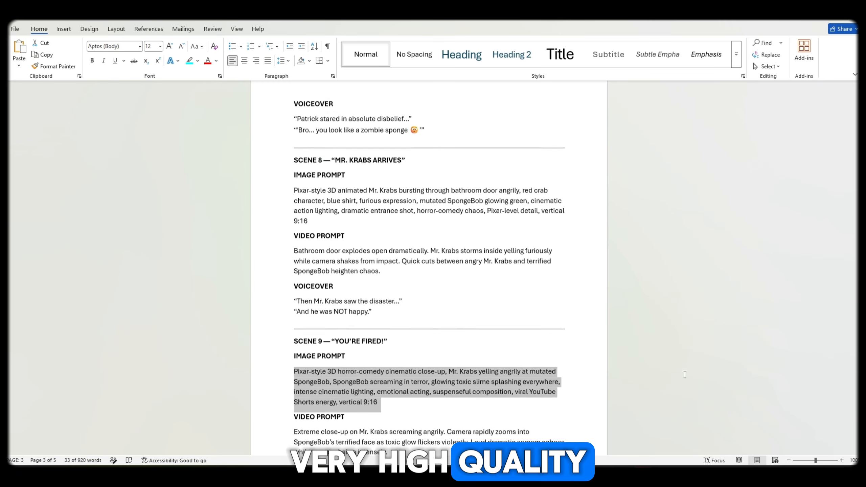
{"action": "scroll", "coordinate": [684, 375], "scroll_direction": "up", "scroll_amount": 15}
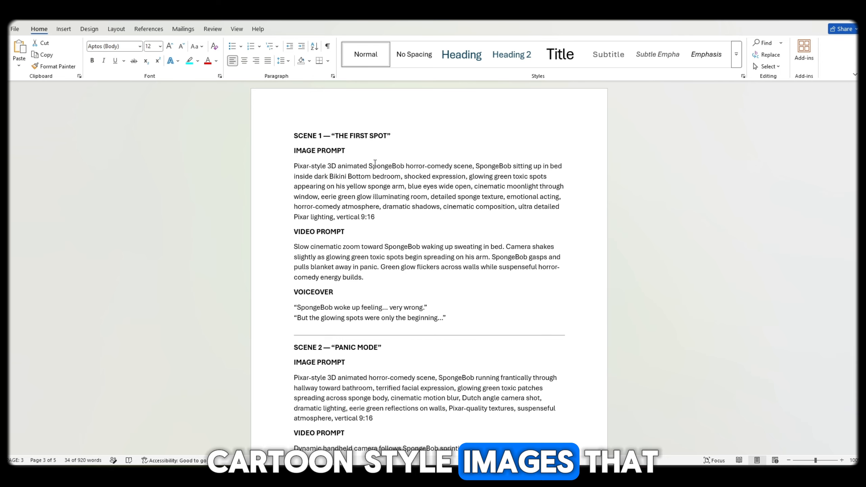
{"action": "triple_click", "coordinate": [374, 165]}
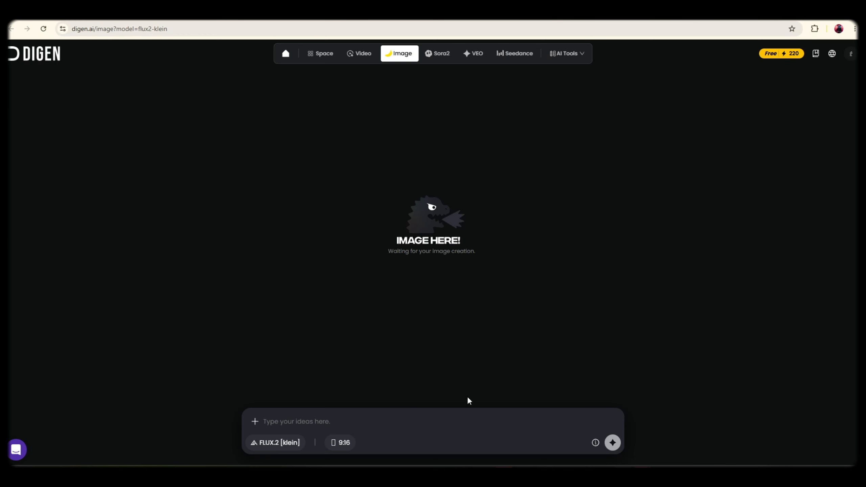
{"action": "key", "text": "ctrl+v"}
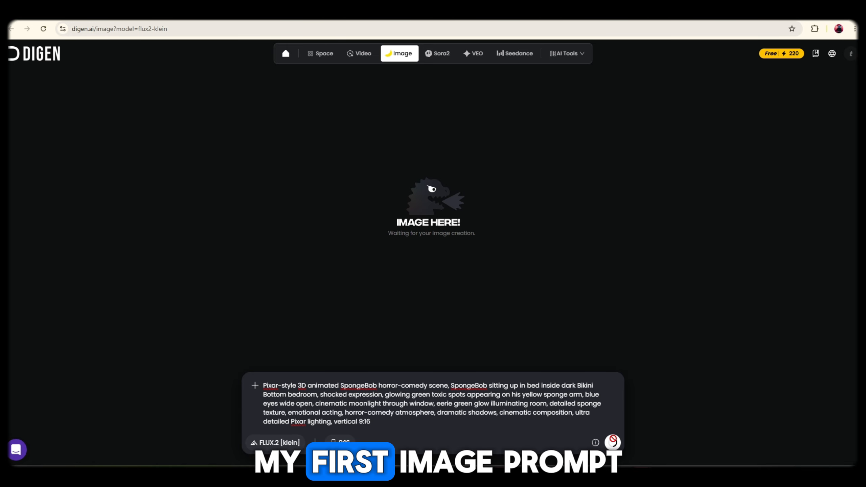
{"action": "left_click", "coordinate": [613, 441]}
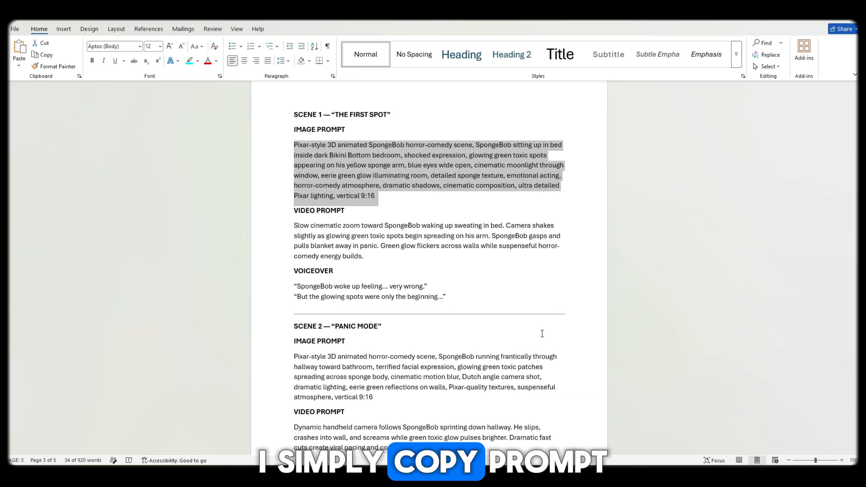
Copy the Scene 2 "Panic Mode" image prompt from the document, generate its images in DIGEN and check them
{"action": "scroll", "coordinate": [433, 273], "scroll_direction": "down", "scroll_amount": 2}
{"action": "left_click_drag", "start_coordinate": [294, 309], "coordinate": [514, 358]}
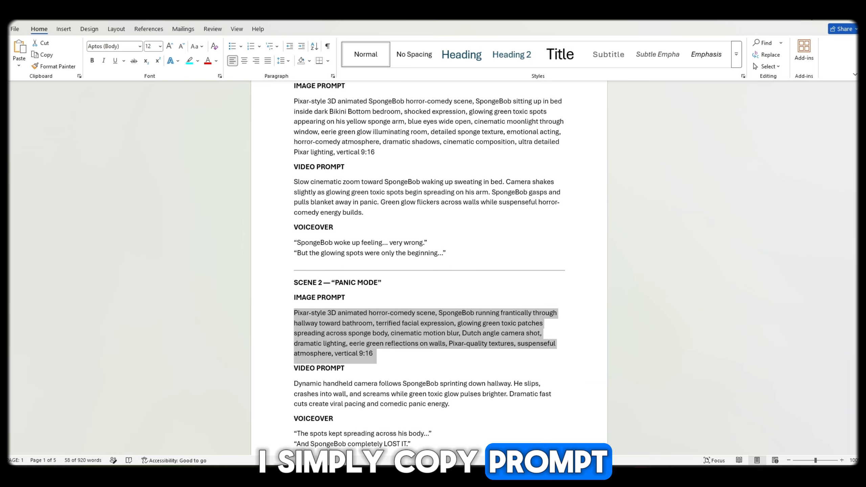
{"action": "type", "text": "Pixar-style 3D animated horror-comedy scene, SpongeBob running frantically through hallway toward bathroom, terrified facial expression, glowing green toxic patches spreading across sponge body, cinematic motion blur, Dutch angle camera shot, dramatic lighting, eerie green reflections on walls, Pixar-quality textures, suspenseful atmosphere, vertical 9:16"}
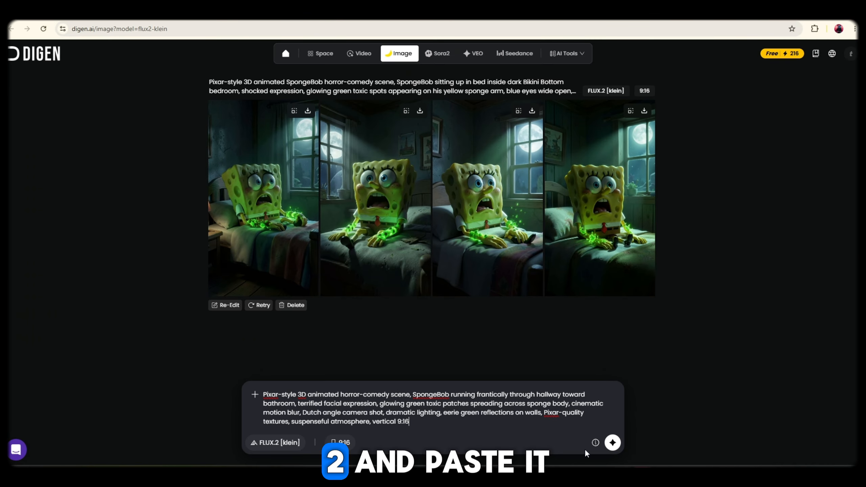
{"action": "left_click", "coordinate": [612, 442]}
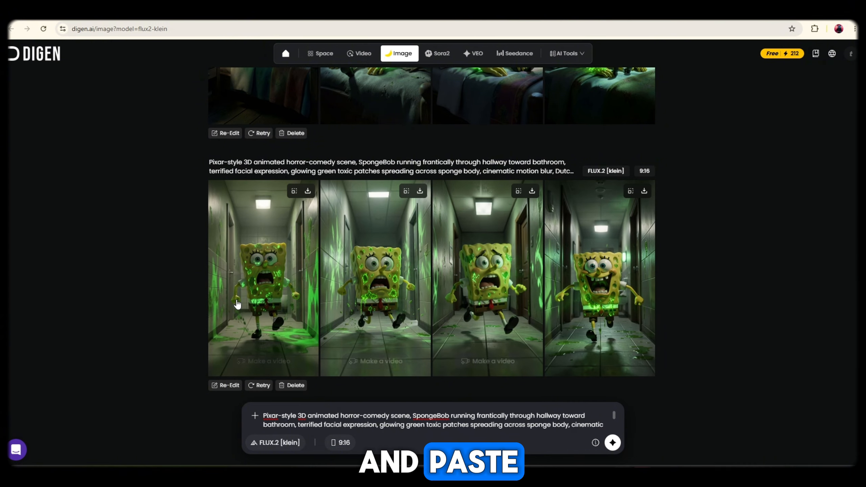
{"action": "scroll", "coordinate": [566, 280], "scroll_direction": "up", "scroll_amount": 2}
{"action": "scroll", "coordinate": [566, 280], "scroll_direction": "down", "scroll_amount": 2}
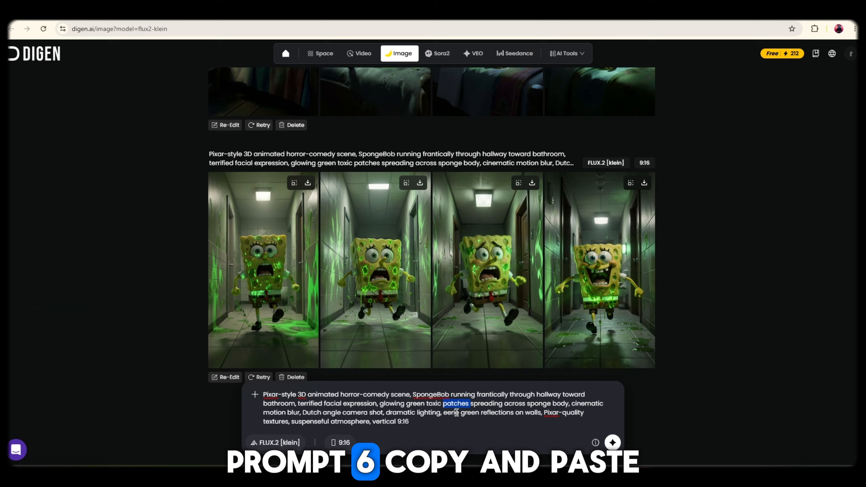
Replace the prompt with the image prompts of scenes 3 to 7 one after another, generating images for each
{"action": "key", "text": "ctrl+a"}
{"action": "type", "text": "Pixar-style 3D animated cinematic bathroom scene, SpongeBob pouring mysterious glowing green liquid into bathtub, toxic smoke rising, fearful expression, bubbling neon liquid, dark horror-comedy lighting, eerie atmosphere, detailed bathroom reflections, cinematic close-up shot, Pixar realism, vertical 9:16"}
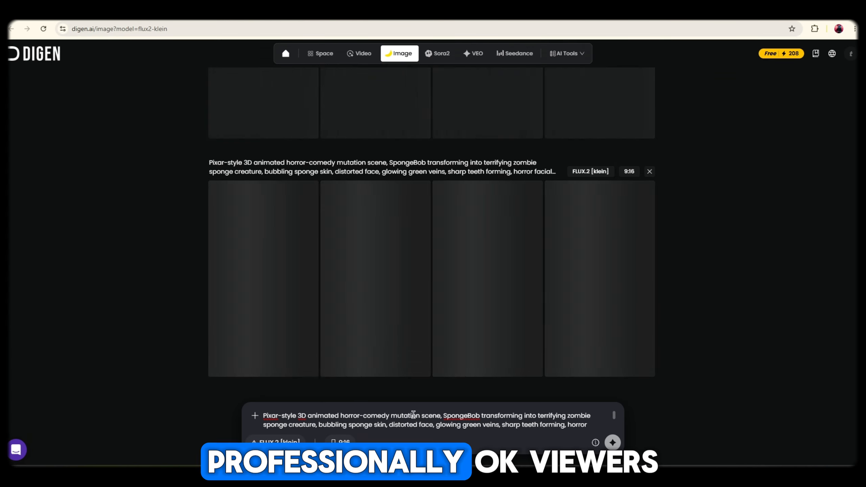
{"action": "type", "text": "Pixar-style 3D animated Patrick Star entering bathroom shocked, zombie-mutated SpongeBob standing behind him, Patrick wide-eyed expression, horror-comedy atmosphere, cinematic lighting, glowing green slime everywhere, detailed Pixar rendering, dramatic reaction shot, vertical 9:16"}
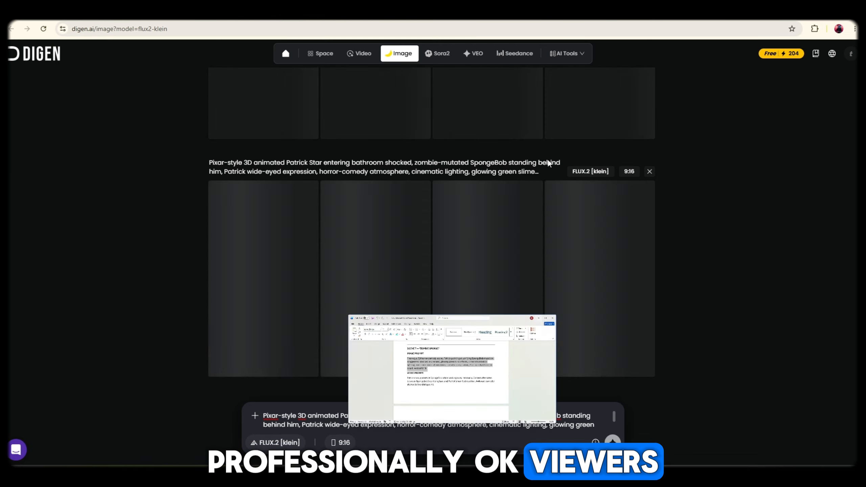
{"action": "type", "text": "Pixar-style 3D horror-comedy scene, Patrick pointing at terrifying SpongeBob mutation, exaggerated shocked expression, glowing green toxic effects, cinematic reaction lighting, humorous horror atmosphere, dramatic composition, Pixar-quality character detail, vertical 9:16"}
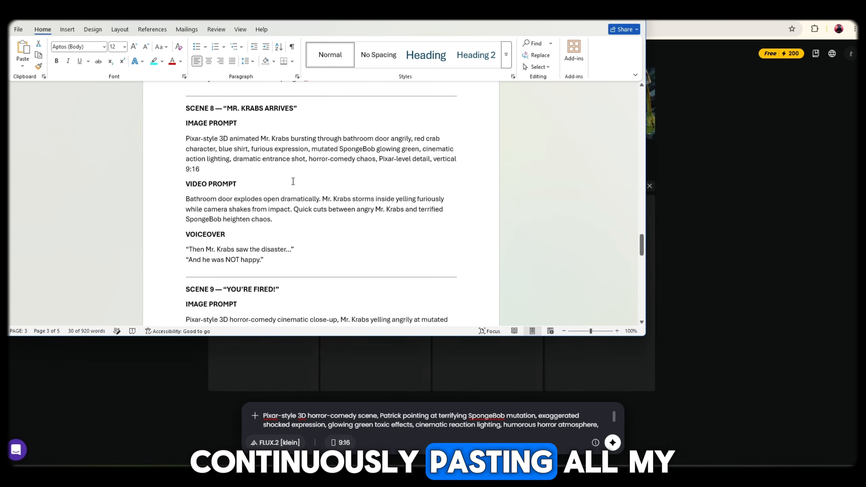
Transfer the image prompts of scenes 8, 9 and 10 from the document one by one and generate their images
{"action": "left_click", "coordinate": [426, 431]}
{"action": "left_click", "coordinate": [612, 443]}
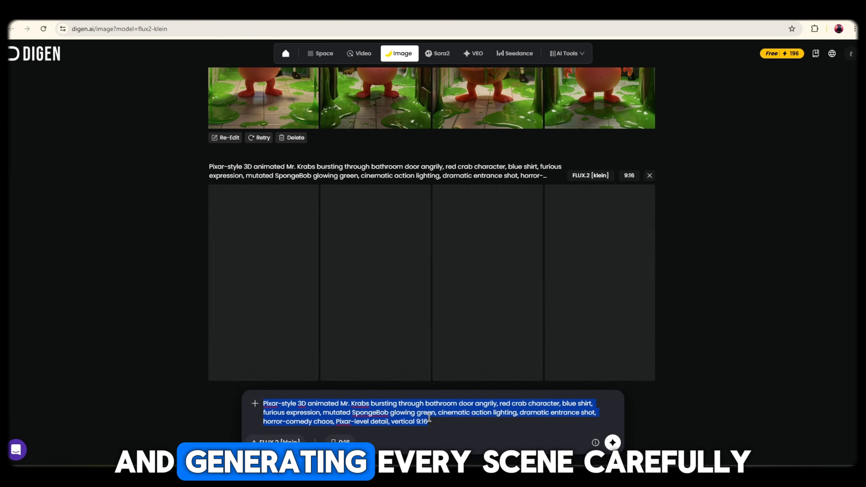
{"action": "key", "text": "ctrl+v"}
{"action": "mouse_move", "coordinate": [607, 462]}
{"action": "left_click", "coordinate": [663, 430]}
{"action": "scroll", "coordinate": [327, 237], "scroll_direction": "down", "scroll_amount": 3}
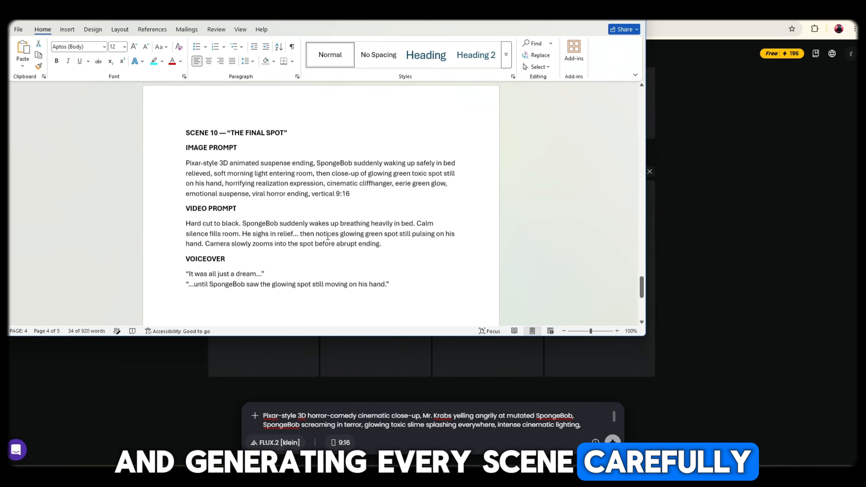
{"action": "left_click", "coordinate": [612, 443]}
{"action": "type", "text": "Pixar-style 3D animated suspense ending, SpongeBob suddenly waking up safely in bed relieved, soft morning light entering room, then close-up of glowing green toxic spot still on his hand, horrifying realization expression, cinematic cliffhanger, eerie green glow, emotional suspense, viral horror ending, vertical 9:16"}
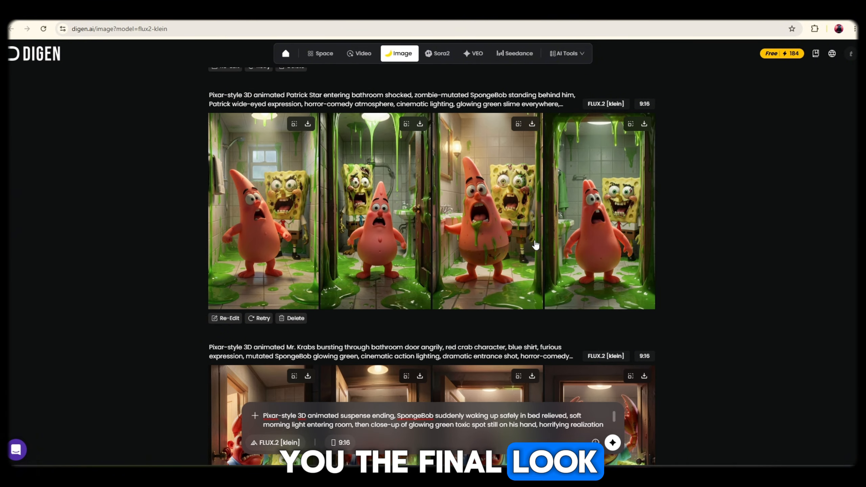
Browse the generated scene images and download the third image of Patrick entering the slimy bathroom
{"action": "scroll", "coordinate": [494, 268], "scroll_direction": "up", "scroll_amount": 3}
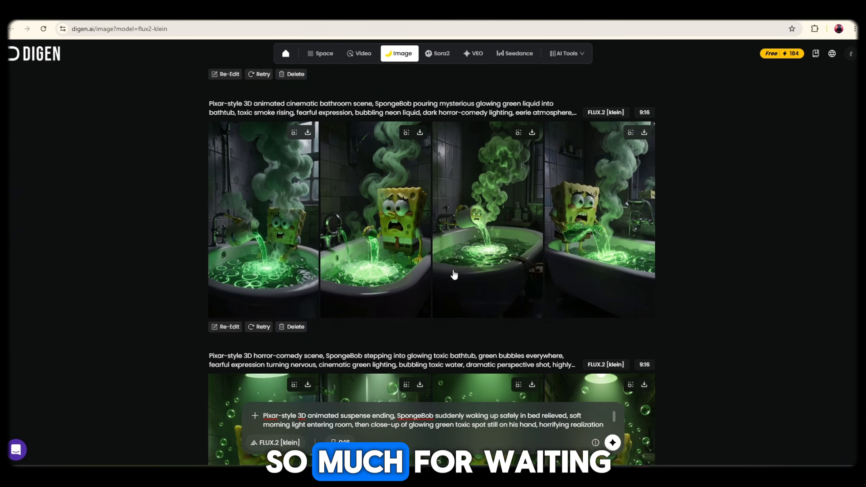
{"action": "scroll", "coordinate": [453, 275], "scroll_direction": "up", "scroll_amount": 4}
{"action": "scroll", "coordinate": [456, 275], "scroll_direction": "up", "scroll_amount": 5}
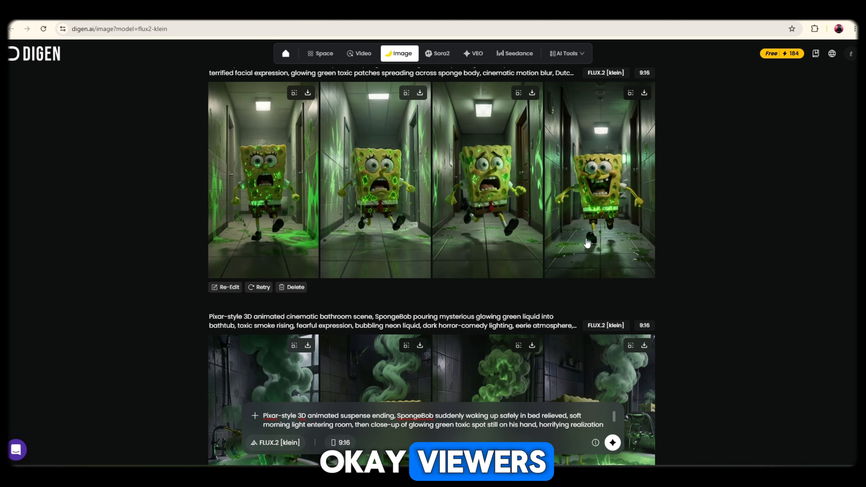
{"action": "scroll", "coordinate": [479, 320], "scroll_direction": "down", "scroll_amount": 15}
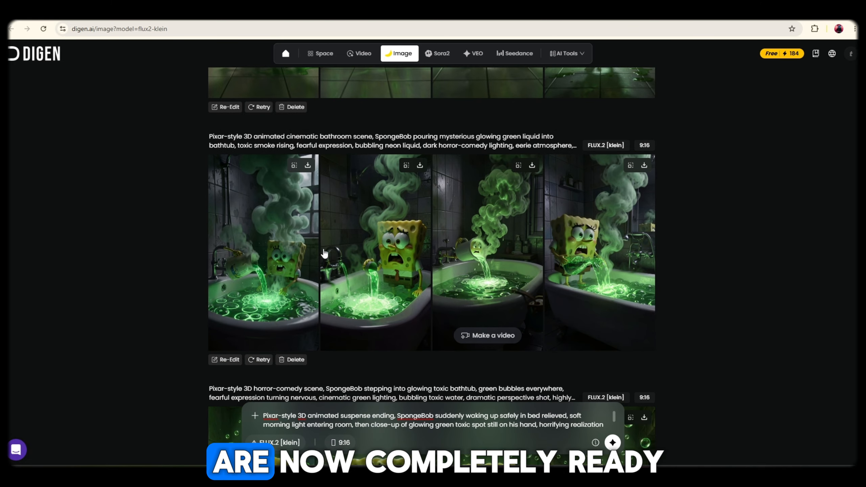
{"action": "scroll", "coordinate": [542, 268], "scroll_direction": "down", "scroll_amount": 5}
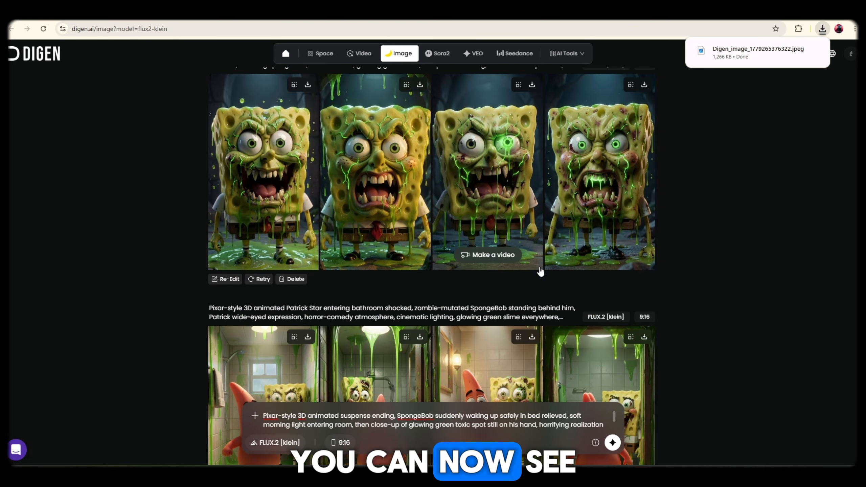
{"action": "scroll", "coordinate": [545, 239], "scroll_direction": "down", "scroll_amount": 5}
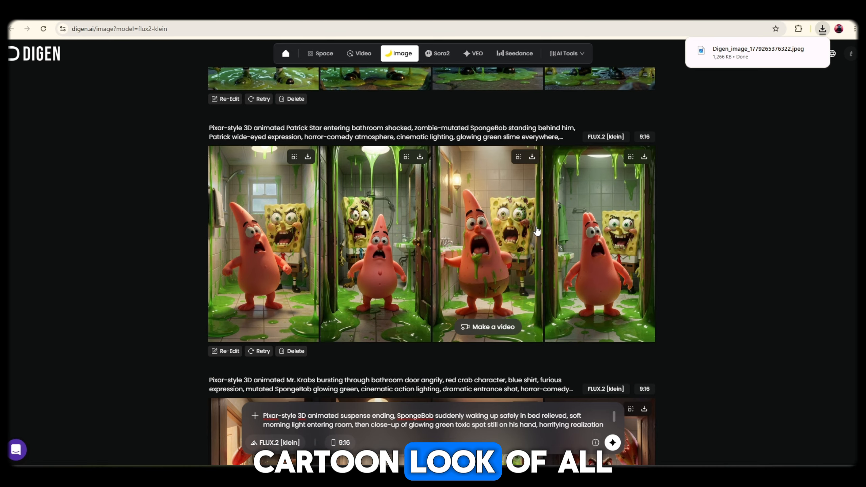
{"action": "left_click", "coordinate": [532, 158]}
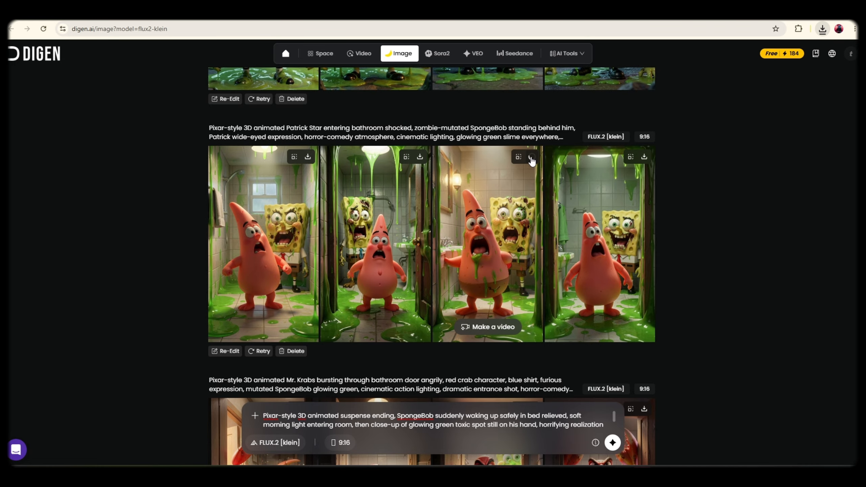
Review the images generated for scenes 8 to 10 and return to the earlier scenes
{"action": "scroll", "coordinate": [547, 267], "scroll_direction": "down", "scroll_amount": 5}
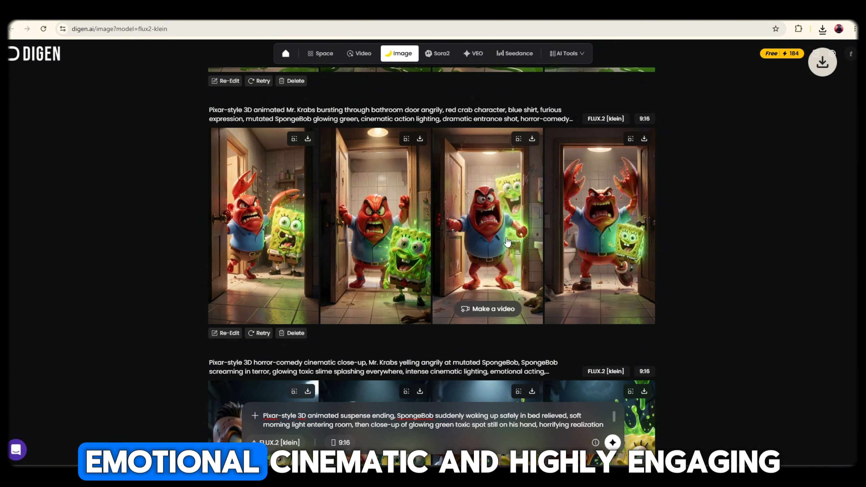
{"action": "scroll", "coordinate": [558, 275], "scroll_direction": "down", "scroll_amount": 5}
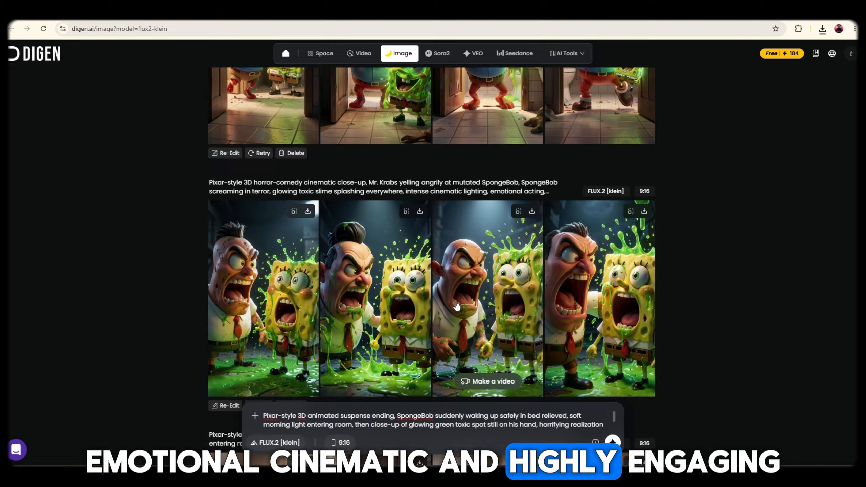
{"action": "scroll", "coordinate": [582, 269], "scroll_direction": "down", "scroll_amount": 8}
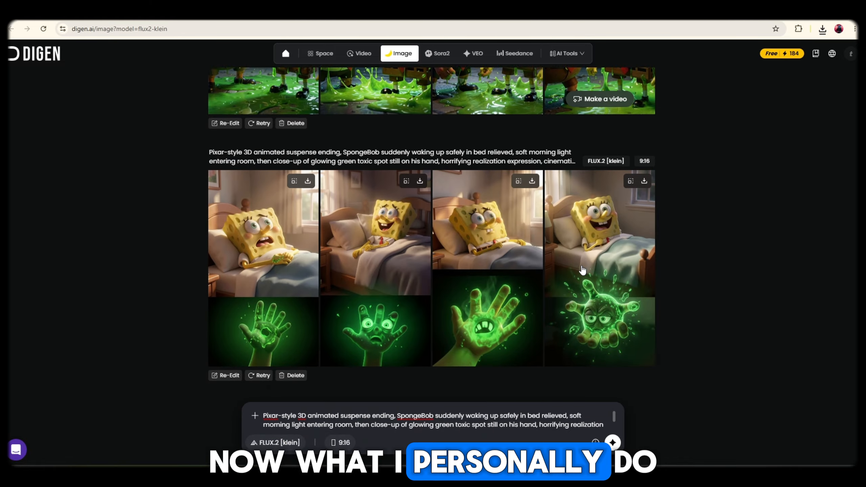
{"action": "scroll", "coordinate": [582, 270], "scroll_direction": "up", "scroll_amount": 20}
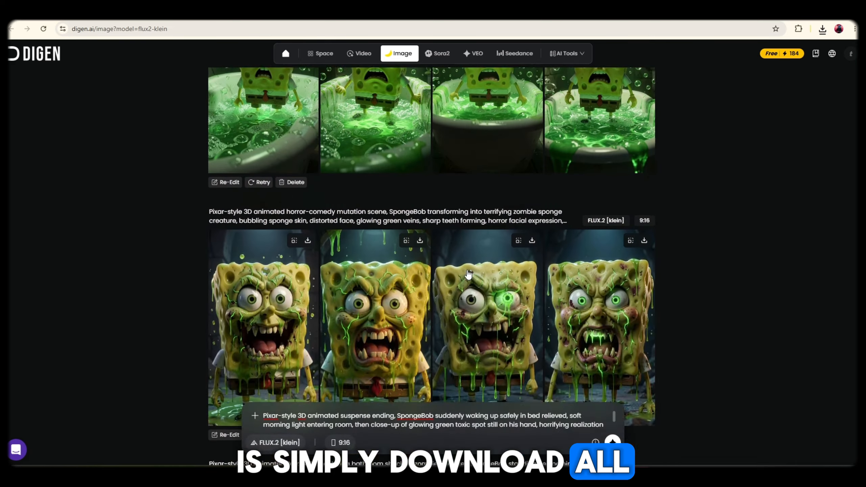
Review the generated images of all scenes, from SpongeBob's bedroom to the morning ending, and return to the Mr. Krabs scene
{"action": "scroll", "coordinate": [477, 286], "scroll_direction": "up", "scroll_amount": 7}
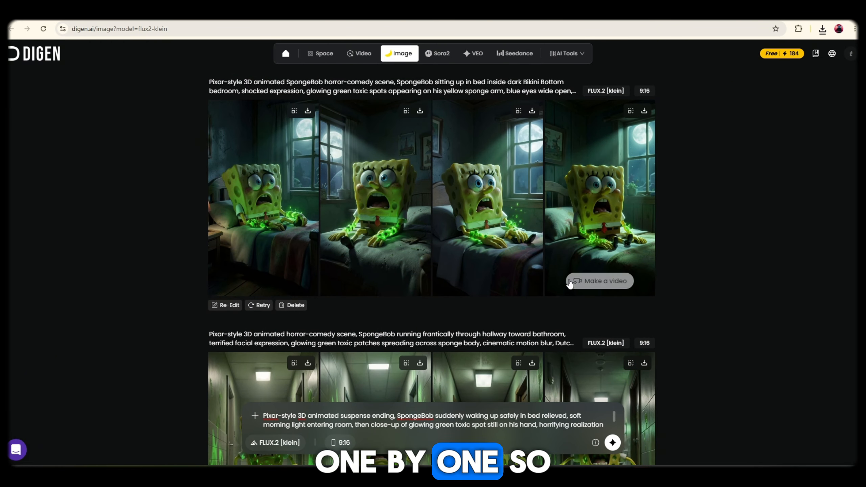
{"action": "scroll", "coordinate": [635, 265], "scroll_direction": "down", "scroll_amount": 20}
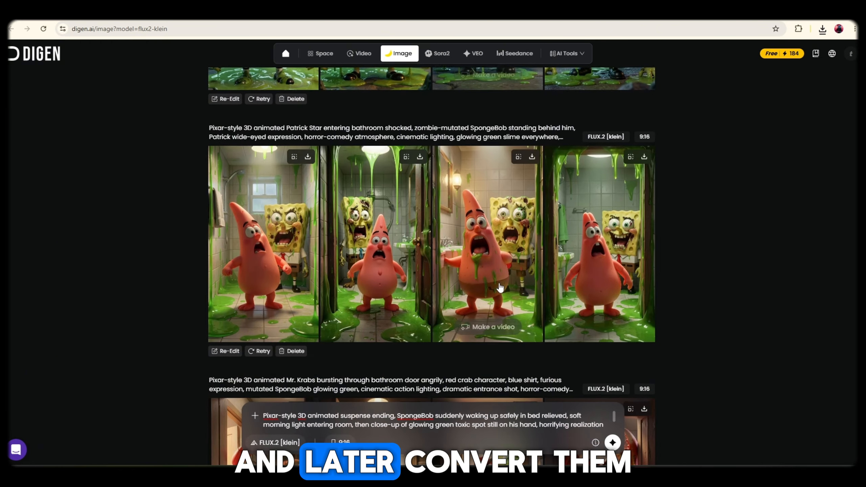
{"action": "scroll", "coordinate": [500, 307], "scroll_direction": "down", "scroll_amount": 8}
{"action": "scroll", "coordinate": [660, 177], "scroll_direction": "up", "scroll_amount": 4}
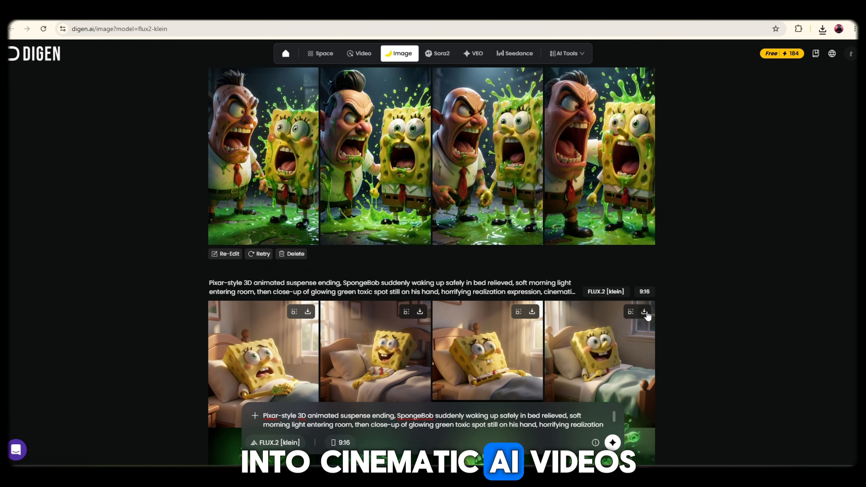
{"action": "scroll", "coordinate": [647, 315], "scroll_direction": "up", "scroll_amount": 5}
{"action": "scroll", "coordinate": [634, 248], "scroll_direction": "up", "scroll_amount": 20}
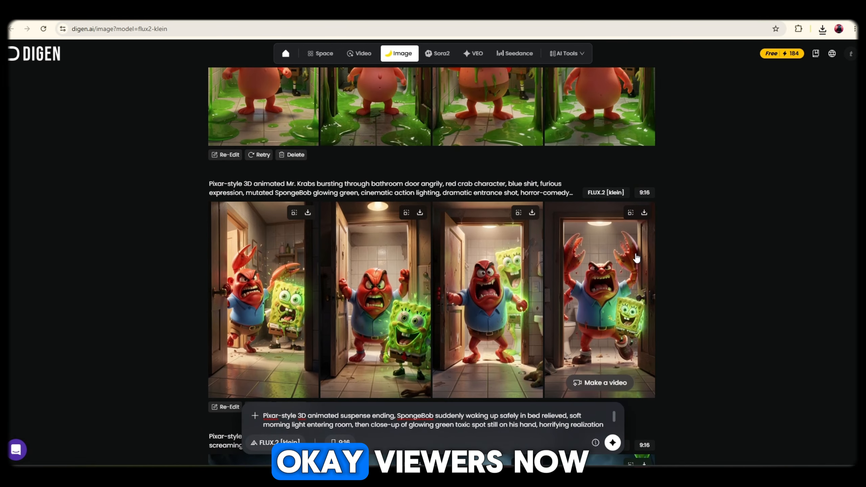
{"action": "scroll", "coordinate": [461, 259], "scroll_direction": "up", "scroll_amount": 4}
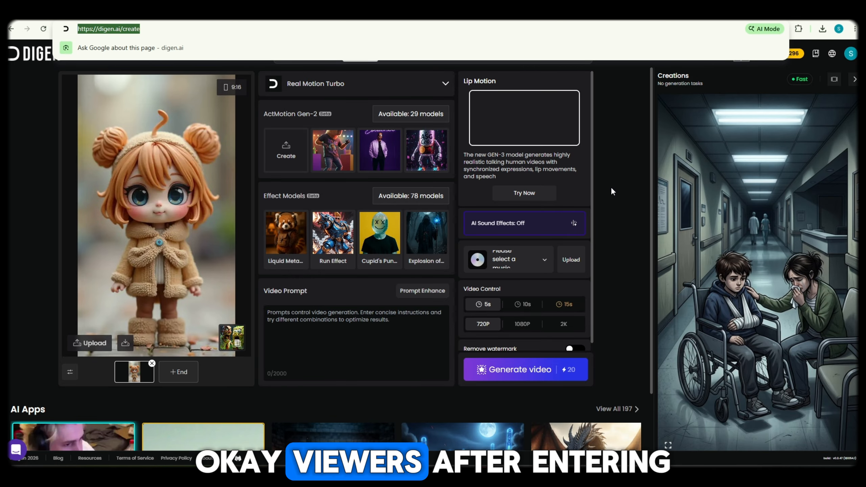
In video creation, upload the downloaded image of Mr. Krabs bursting through the bathroom door and add its video prompt with voiceover
{"action": "left_click", "coordinate": [612, 187]}
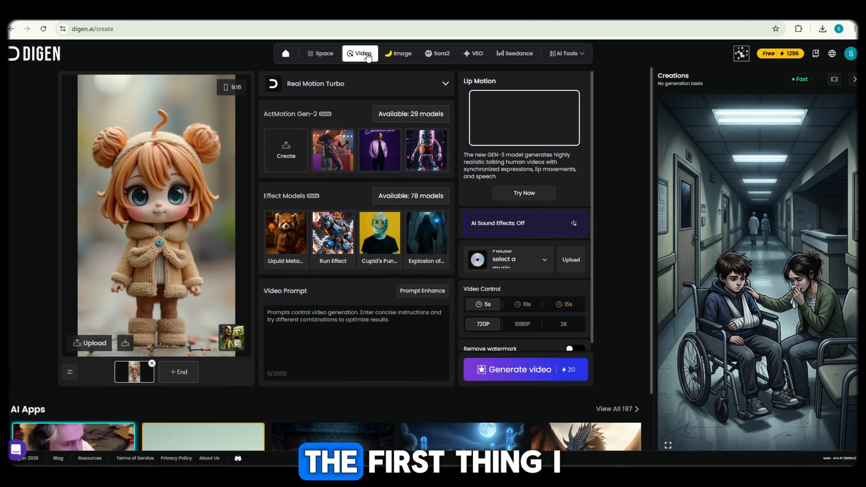
{"action": "left_click", "coordinate": [168, 194]}
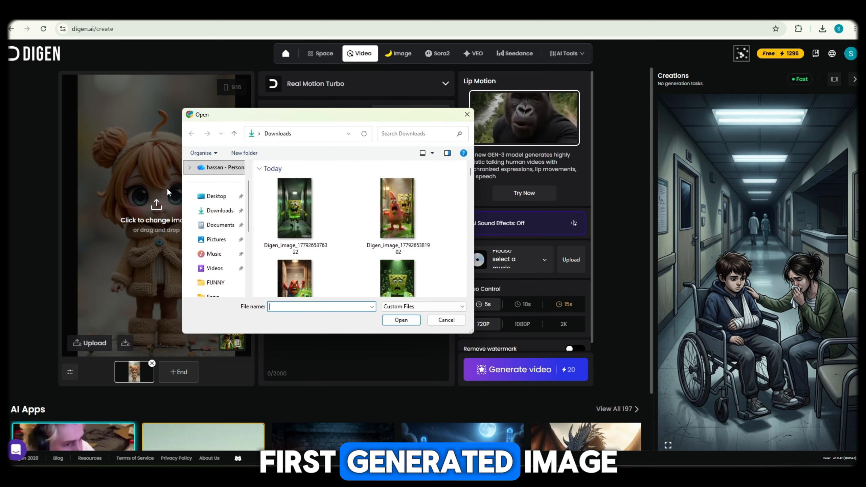
{"action": "scroll", "coordinate": [422, 230], "scroll_direction": "down", "scroll_amount": 2}
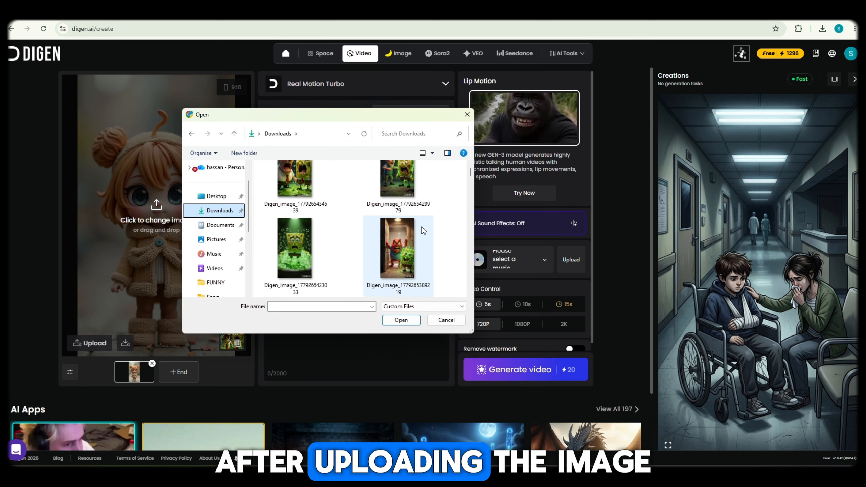
{"action": "left_click", "coordinate": [416, 195]}
{"action": "left_click", "coordinate": [400, 319]}
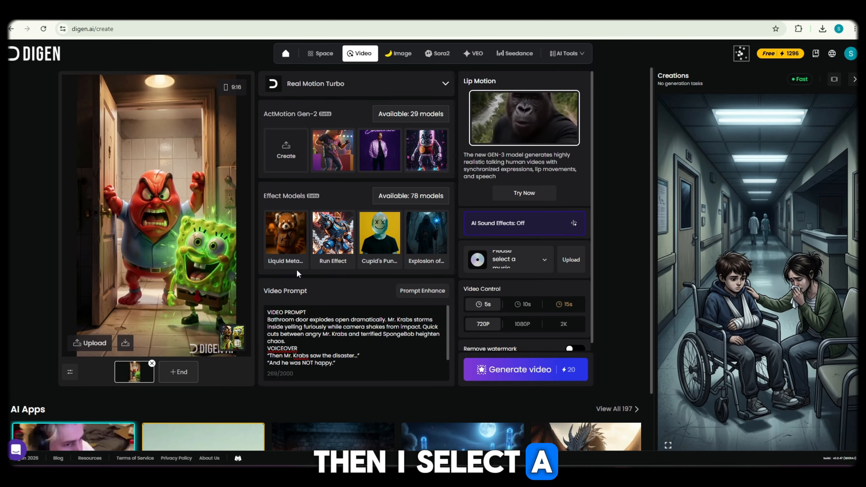
Choose the Real Motion 3.1 Turbo model and generate the Mr. Krabs door video
{"action": "left_click", "coordinate": [341, 83]}
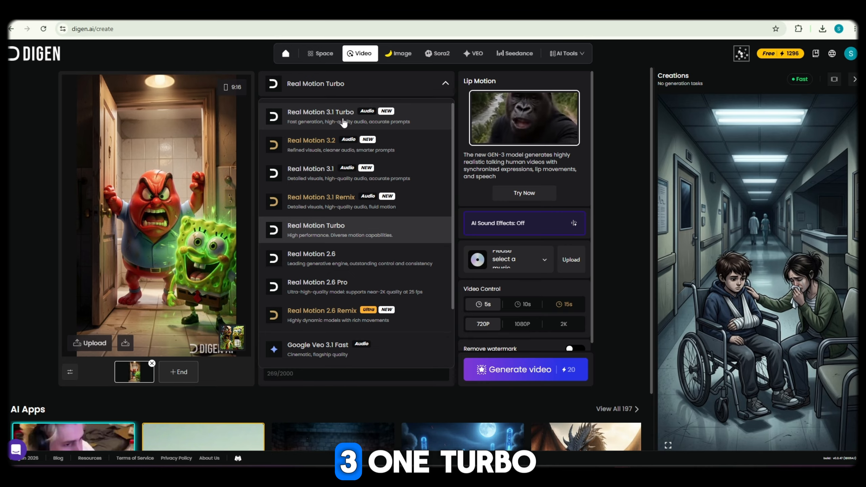
{"action": "left_click", "coordinate": [343, 118]}
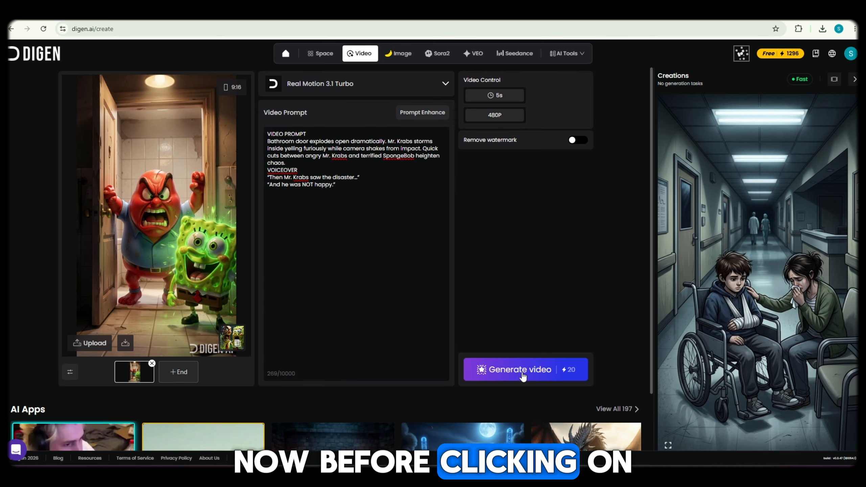
{"action": "left_click", "coordinate": [523, 375]}
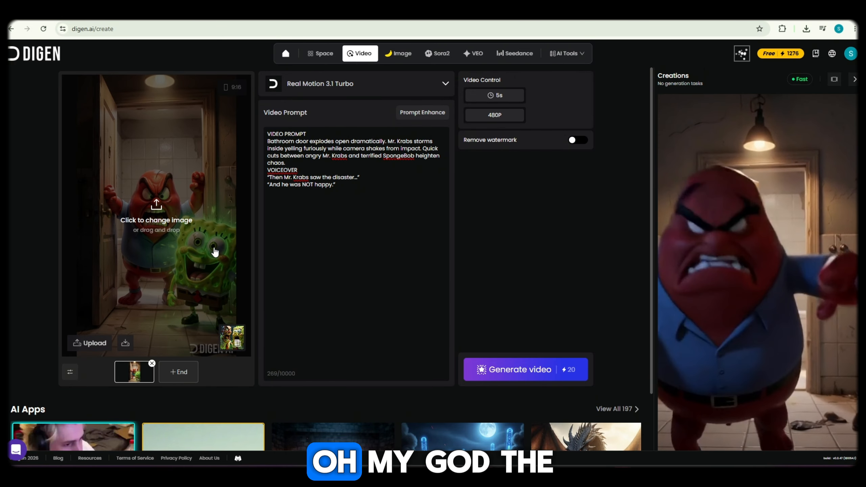
{"action": "left_click", "coordinate": [197, 226]}
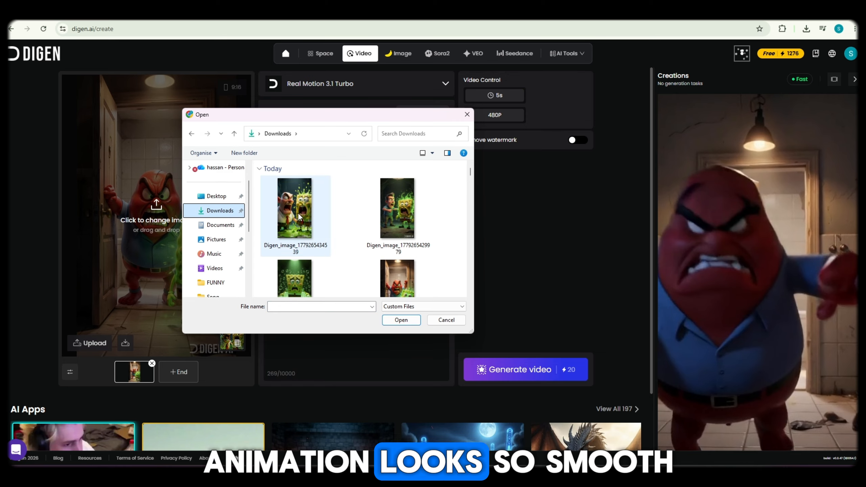
{"action": "scroll", "coordinate": [397, 239], "scroll_direction": "down", "scroll_amount": 1}
{"action": "left_click", "coordinate": [304, 249]}
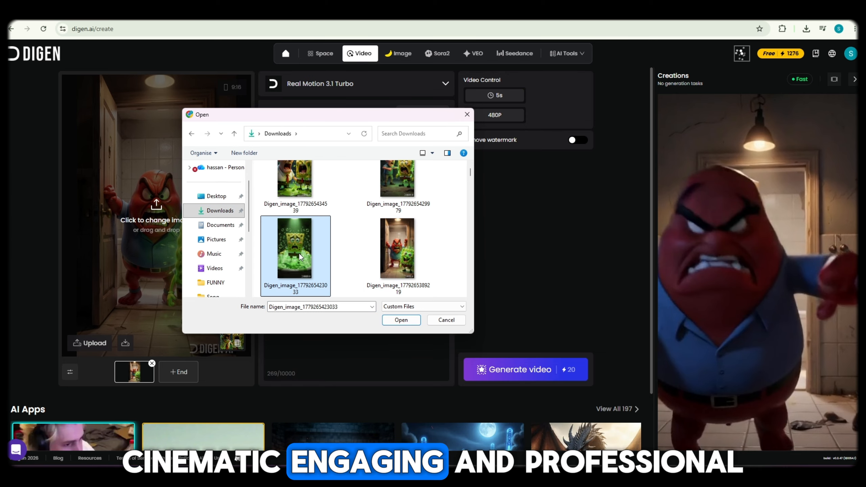
{"action": "scroll", "coordinate": [375, 252], "scroll_direction": "down", "scroll_amount": 2}
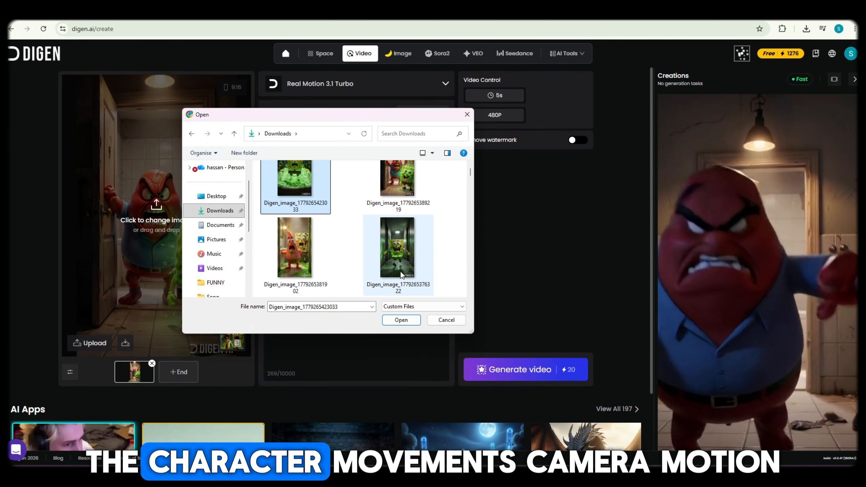
{"action": "scroll", "coordinate": [310, 210], "scroll_direction": "up", "scroll_amount": 1}
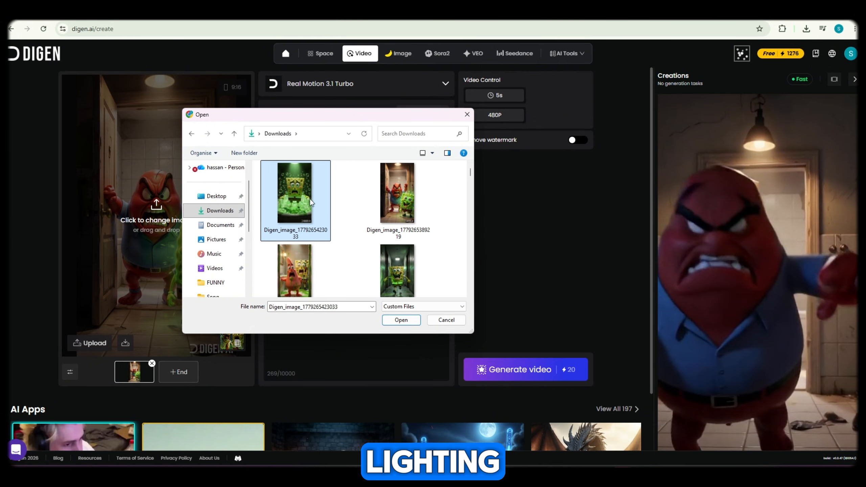
{"action": "left_click", "coordinate": [289, 277]}
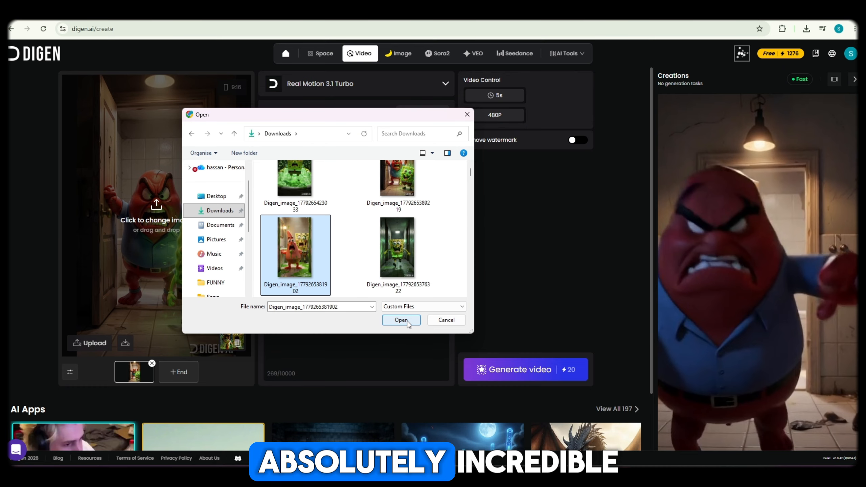
{"action": "left_click", "coordinate": [407, 322]}
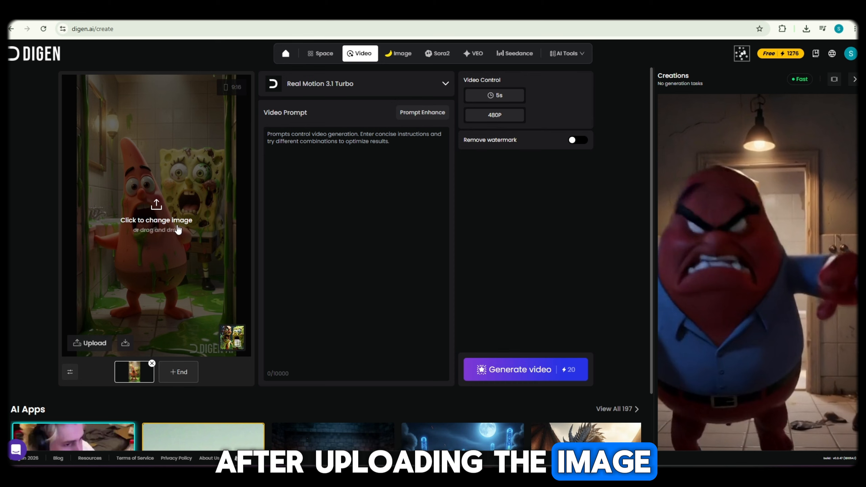
{"action": "left_click", "coordinate": [357, 186]}
{"action": "type", "text": "VIDEO PROMPT Bathroom door explodes open dramatically. Mr. Krabs storms inside yelling furiously while camera shakes from impact. Quick cuts between angry Mr. Krabs and terrified SpongeBob heighten chaos. VOICEOVER \"OH MY GOD WHAT IS THIS BEHAVIOUR PLEASE HELP ME"}
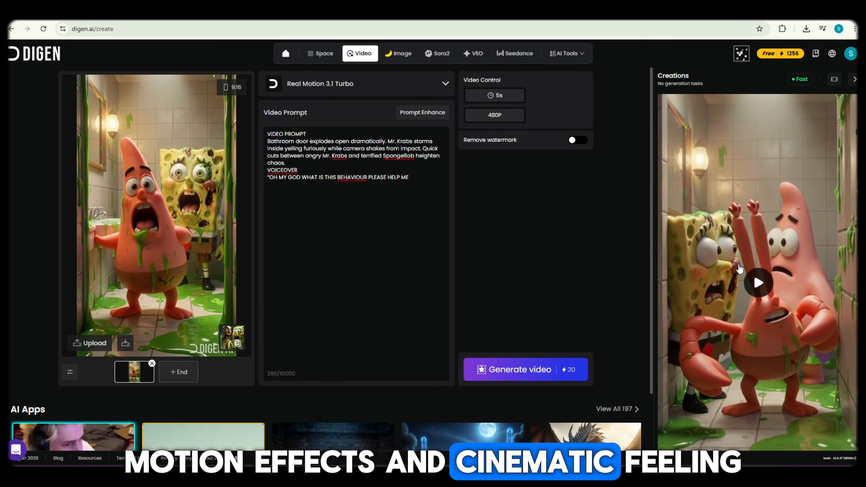
Generate a video from the image of the man screaming at SpongeBob with the extreme close-up prompt and the "YOU'RE FIRED!" voiceover
{"action": "left_click", "coordinate": [228, 241]}
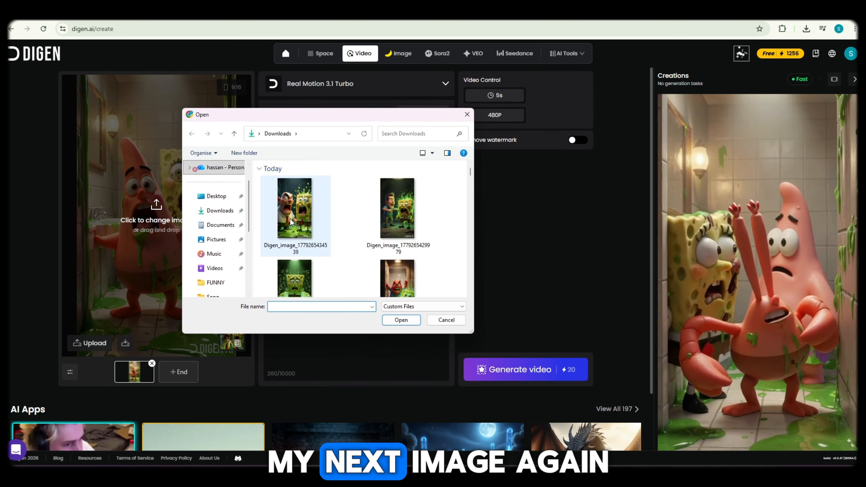
{"action": "scroll", "coordinate": [405, 242], "scroll_direction": "down", "scroll_amount": 2}
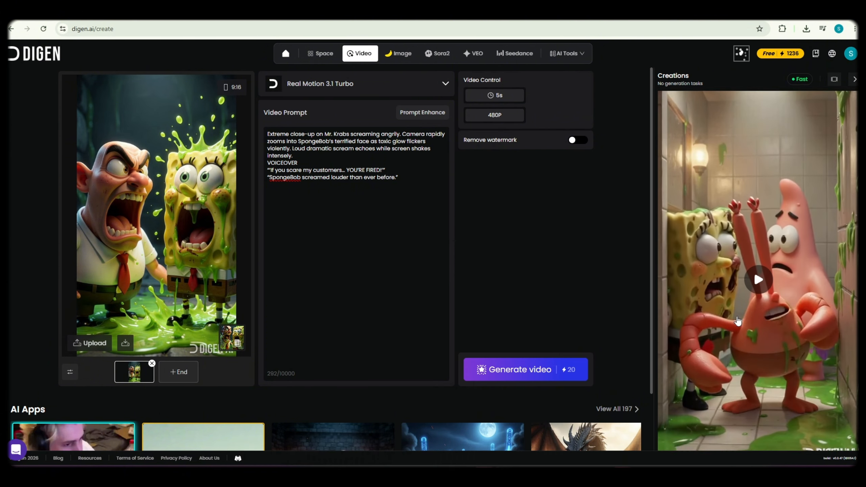
{"action": "scroll", "coordinate": [749, 297], "scroll_direction": "down", "scroll_amount": 6}
{"action": "scroll", "coordinate": [760, 304], "scroll_direction": "up", "scroll_amount": 14}
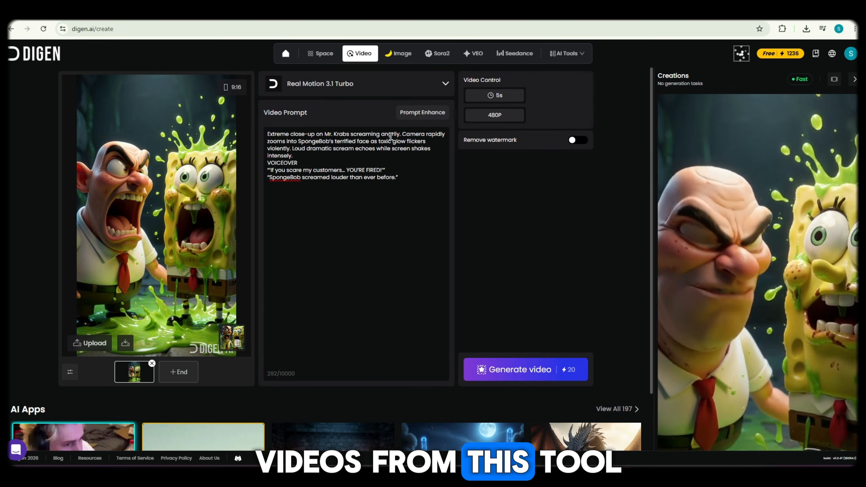
{"action": "left_click", "coordinate": [179, 171]}
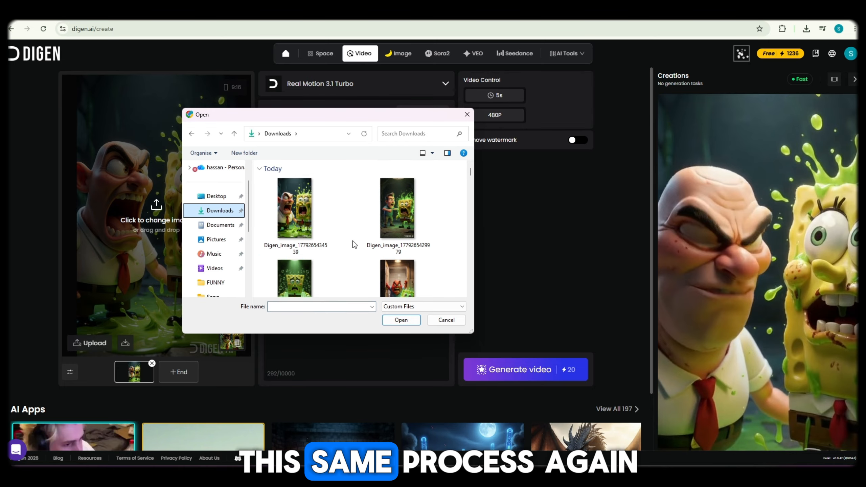
{"action": "scroll", "coordinate": [357, 244], "scroll_direction": "down", "scroll_amount": 1}
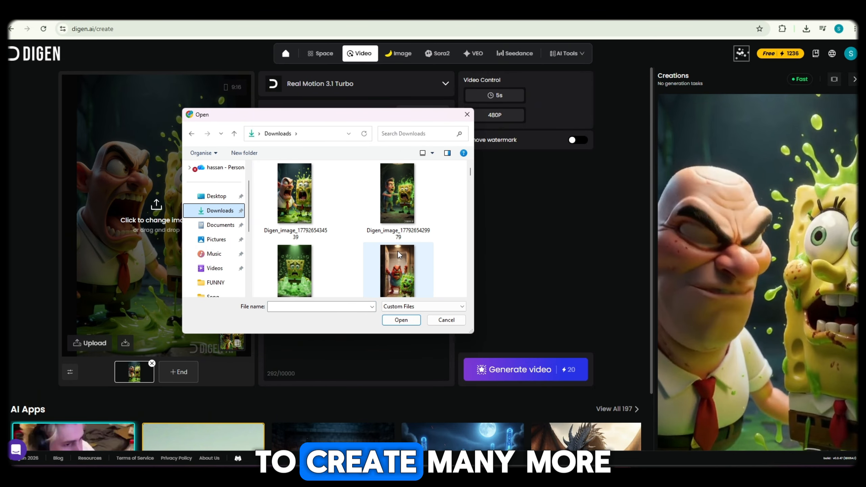
{"action": "scroll", "coordinate": [399, 254], "scroll_direction": "up", "scroll_amount": 1}
{"action": "scroll", "coordinate": [398, 254], "scroll_direction": "down", "scroll_amount": 3}
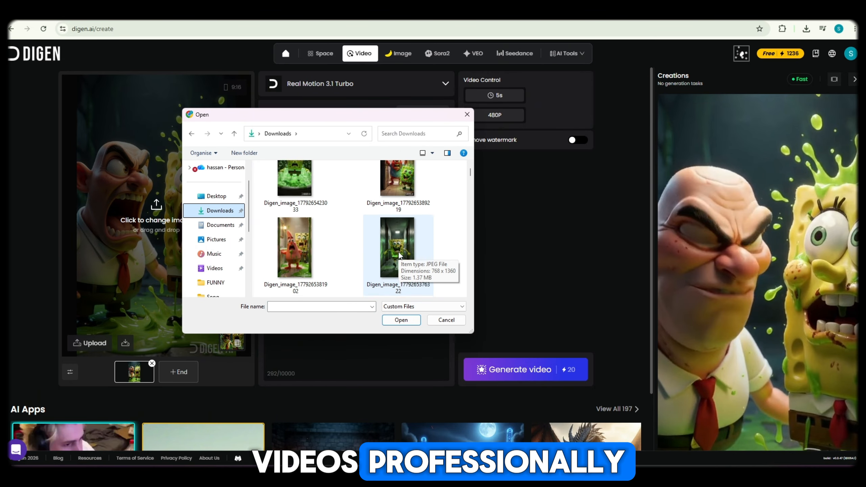
{"action": "scroll", "coordinate": [399, 255], "scroll_direction": "down", "scroll_amount": 1}
{"action": "left_click", "coordinate": [397, 198]}
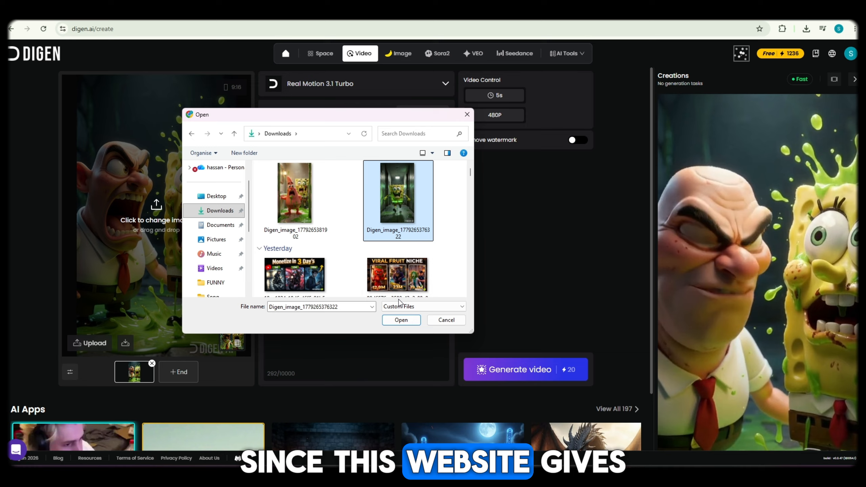
{"action": "left_click", "coordinate": [399, 321]}
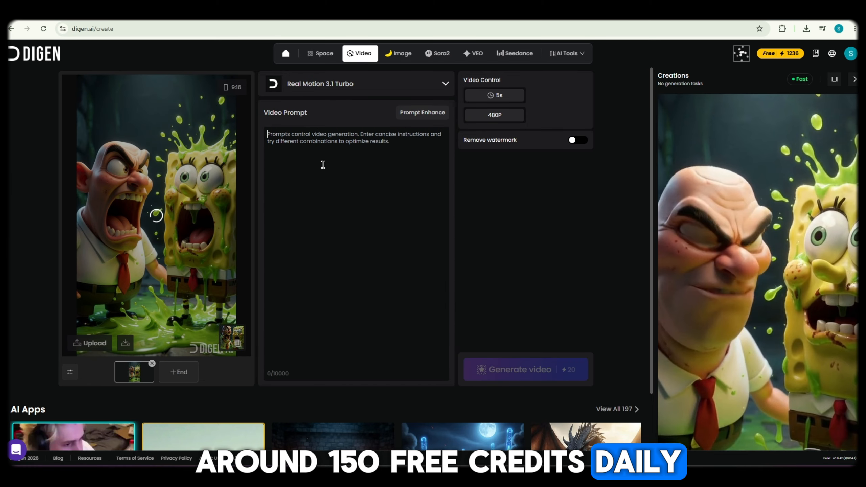
{"action": "left_click", "coordinate": [336, 166]}
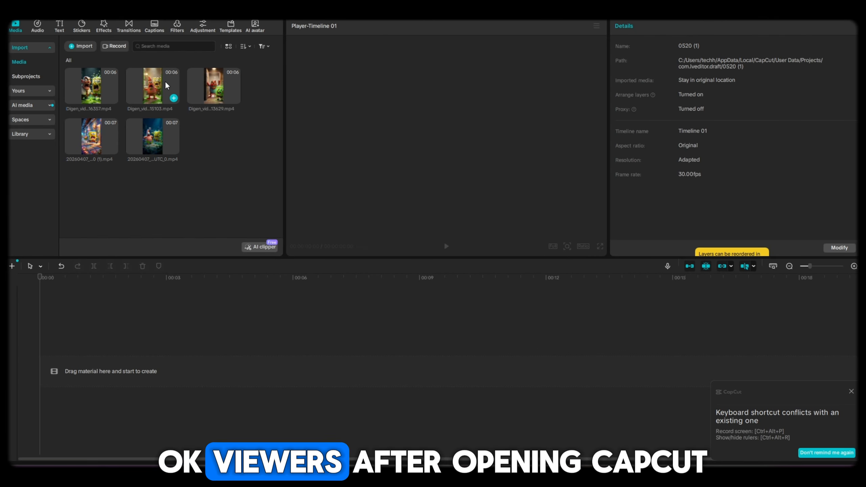
In CapCut, place the Mr. Krabs, Patrick and screaming clips plus 20260407_095422_UTC_0 (1).mp4 on the timeline
{"action": "left_click_drag", "start_coordinate": [214, 85], "coordinate": [92, 362]}
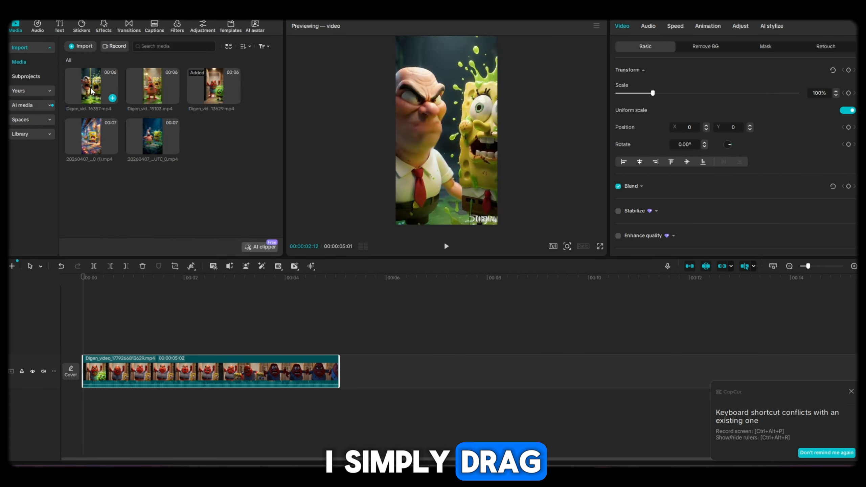
{"action": "left_click_drag", "start_coordinate": [144, 85], "coordinate": [341, 367]}
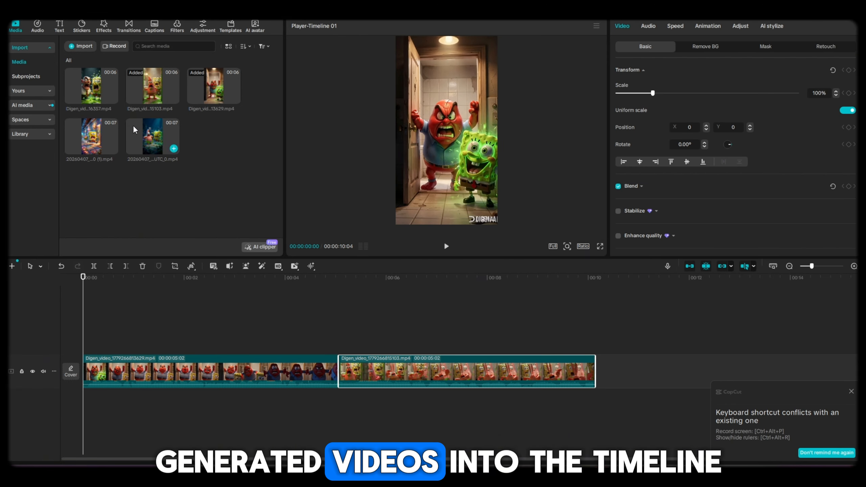
{"action": "left_click_drag", "start_coordinate": [91, 85], "coordinate": [600, 366]}
{"action": "left_click_drag", "start_coordinate": [107, 150], "coordinate": [605, 375]}
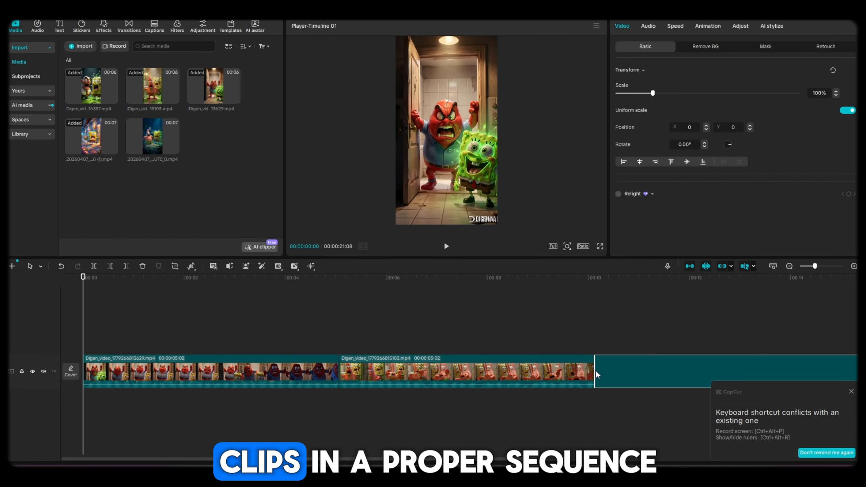
Preview the assembled timeline and scale the Patrick clip to 114% to crop out the watermark
{"action": "left_click", "coordinate": [576, 337]}
{"action": "left_click_drag", "start_coordinate": [562, 333], "coordinate": [74, 342]}
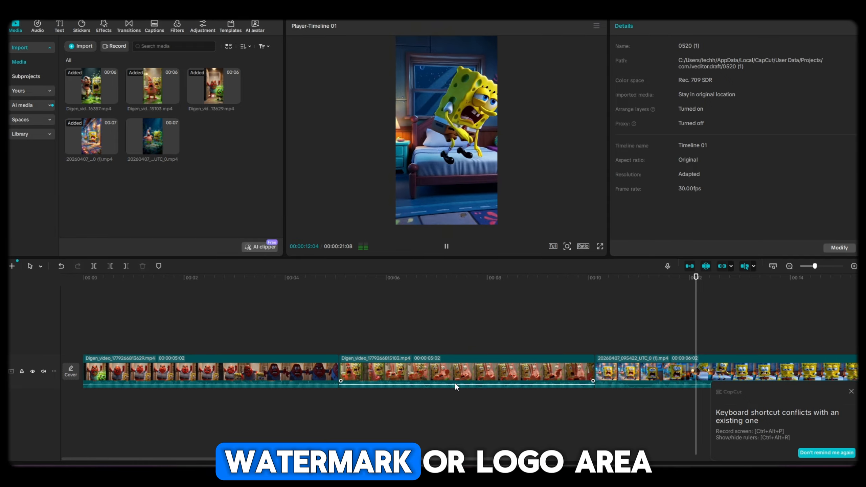
{"action": "left_click", "coordinate": [454, 382]}
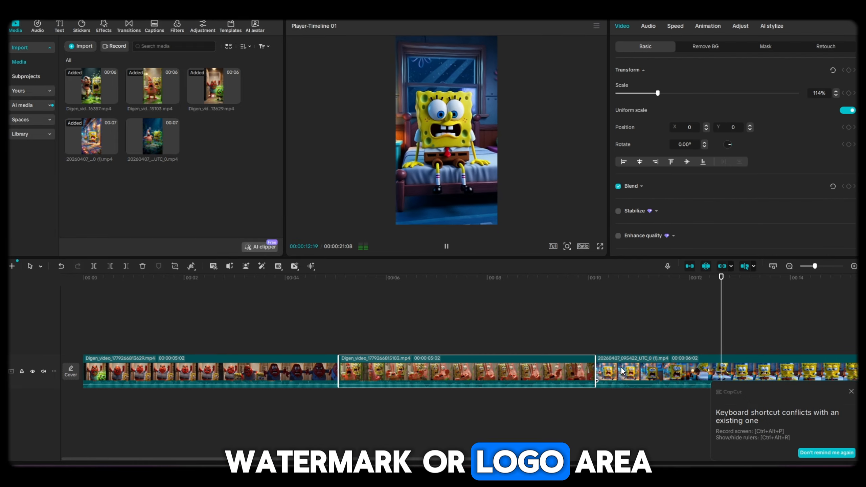
Move the 20260407_095422_UTC_0 (1).mp4 clip ahead of the Patrick clip on the timeline
{"action": "left_click", "coordinate": [625, 371]}
{"action": "left_click_drag", "start_coordinate": [625, 372], "coordinate": [362, 372]}
{"action": "left_click", "coordinate": [355, 339]}
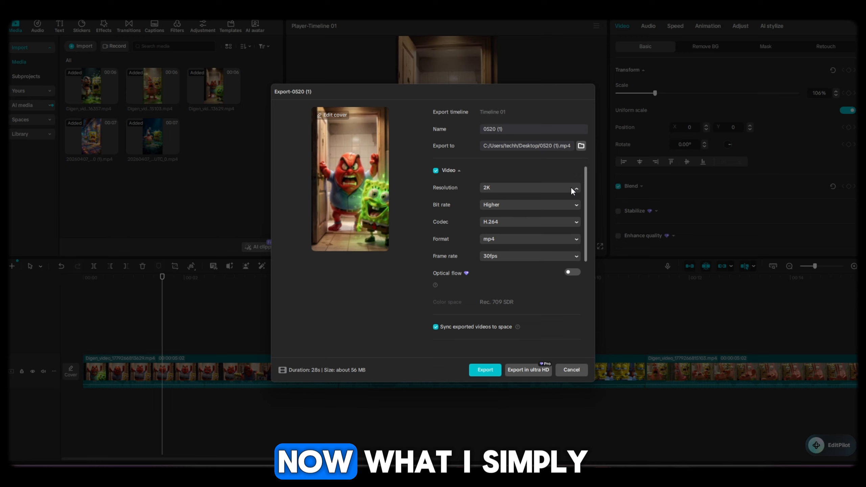
Export the video in 4K resolution as an H.264 mp4 at 30fps
{"action": "left_click", "coordinate": [572, 189]}
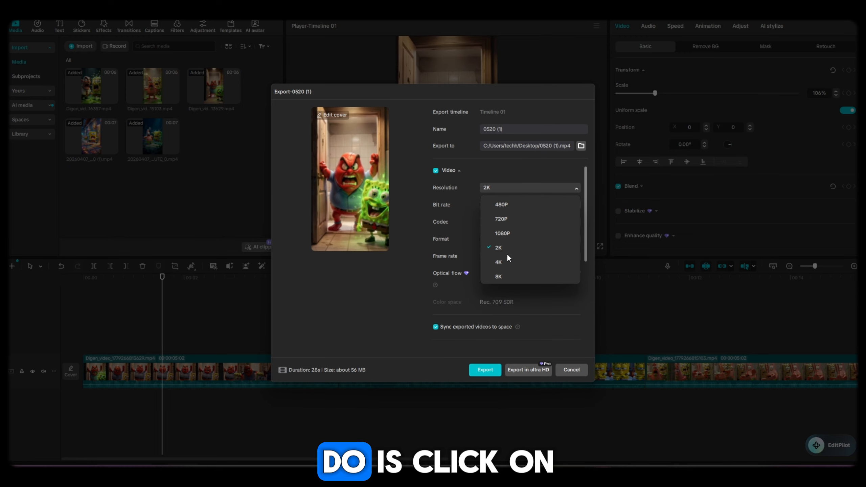
{"action": "left_click", "coordinate": [498, 262]}
{"action": "left_click", "coordinate": [486, 371]}
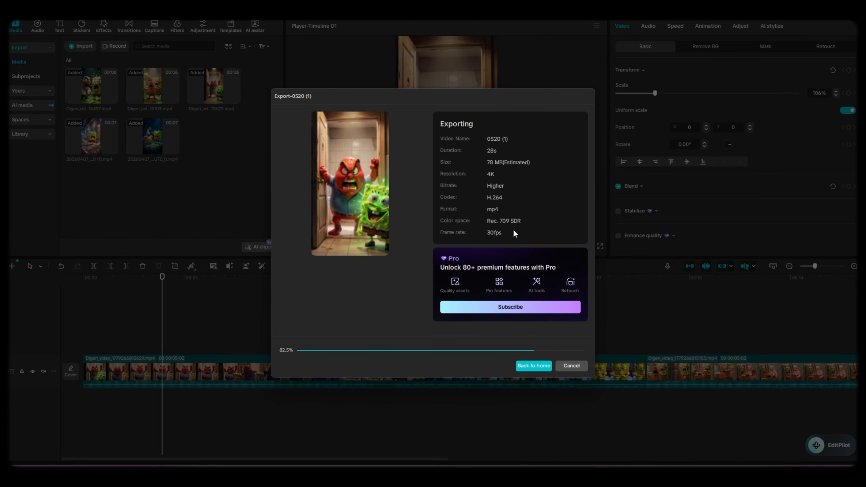